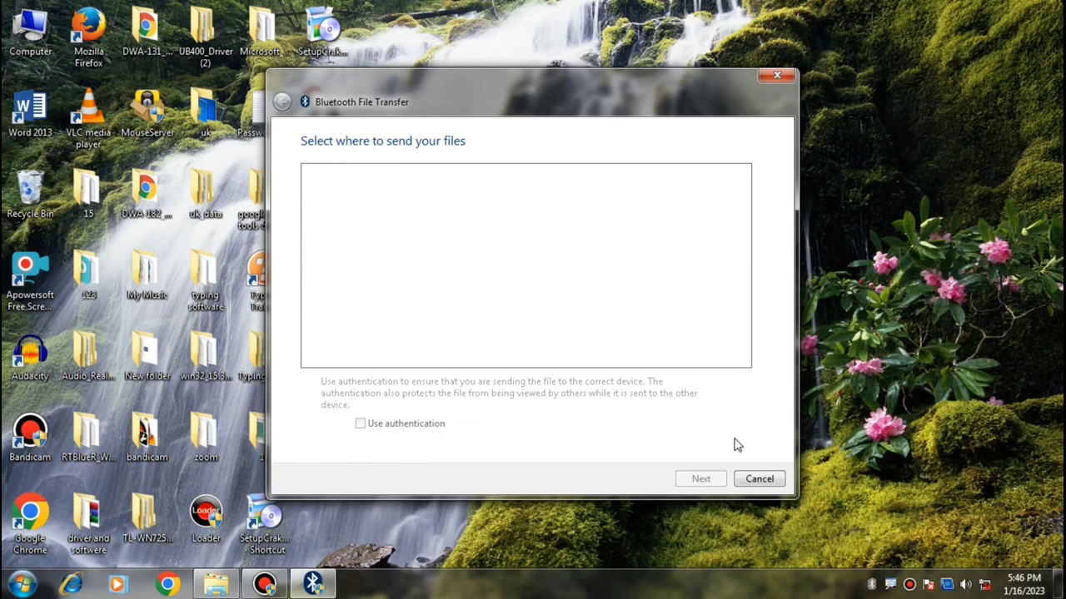
Cancel the open Bluetooth file transfer, search for a Bluetooth device to add, and close both the search and the device list
{"action": "left_click", "coordinate": [759, 480]}
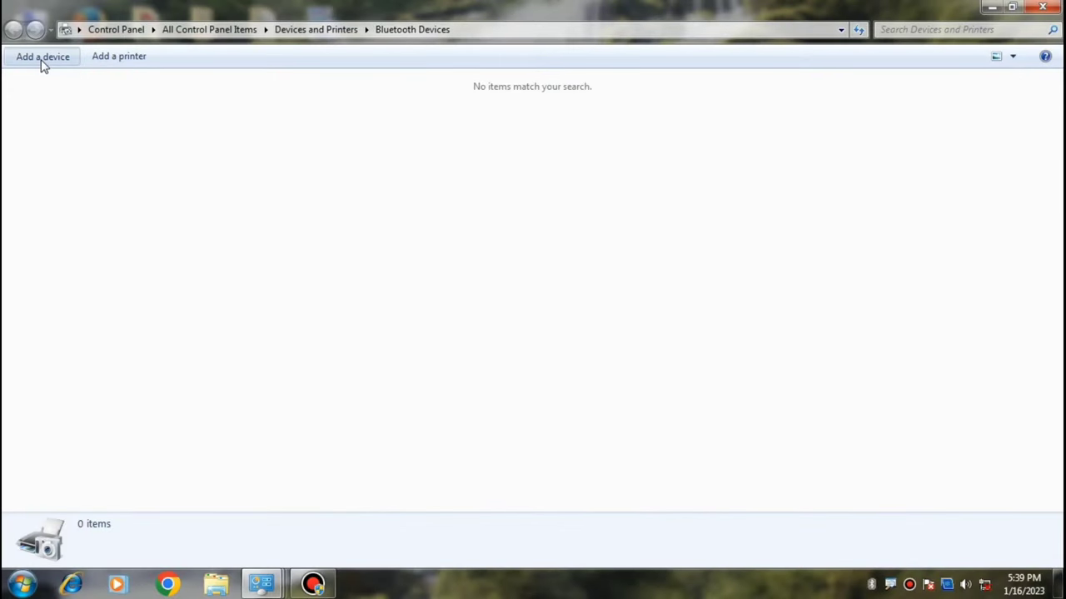
{"action": "left_click", "coordinate": [43, 58]}
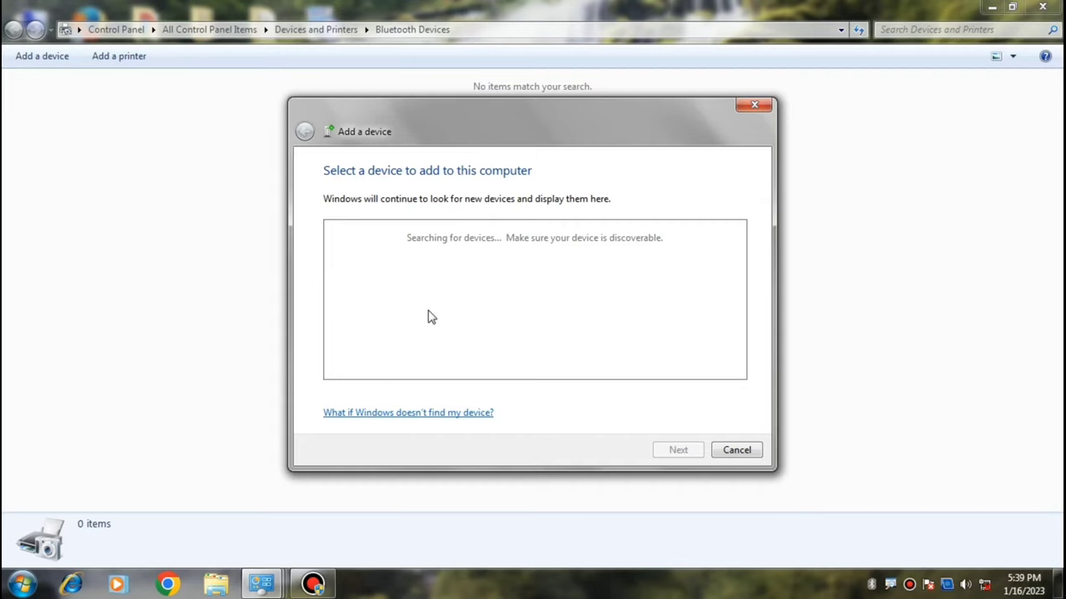
{"action": "left_click", "coordinate": [742, 450]}
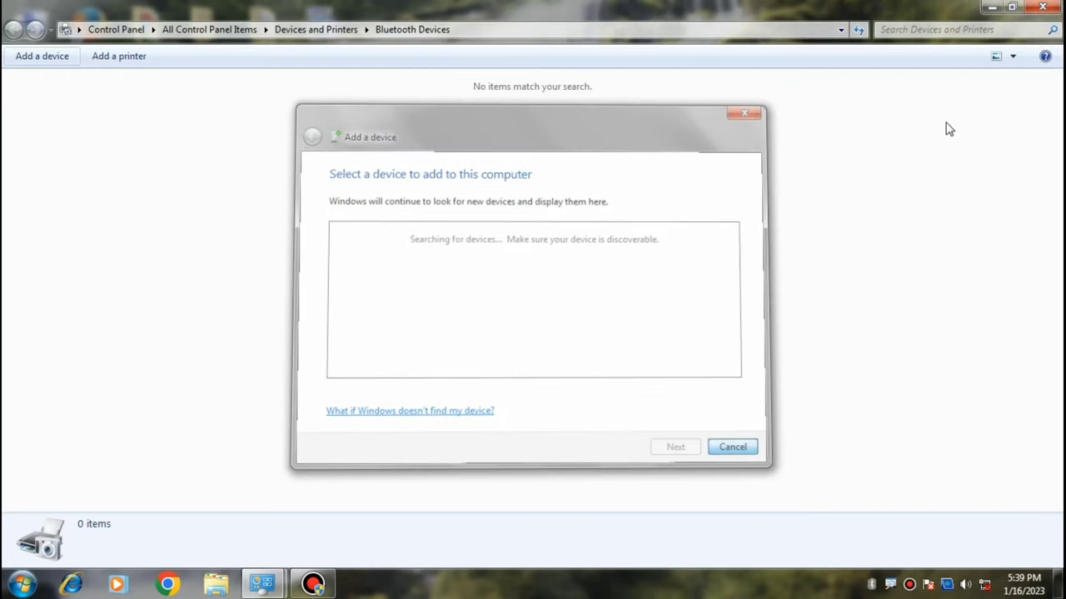
{"action": "left_click", "coordinate": [1042, 6]}
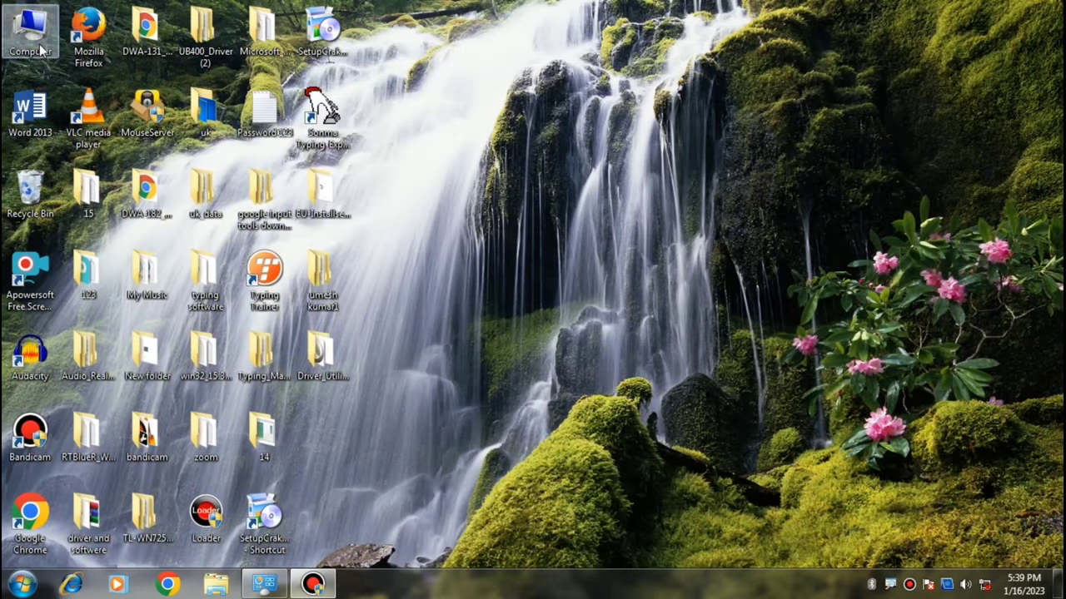
Open Local Disk (C:) from Computer and search it for fsquirt
{"action": "double_click", "coordinate": [30, 30]}
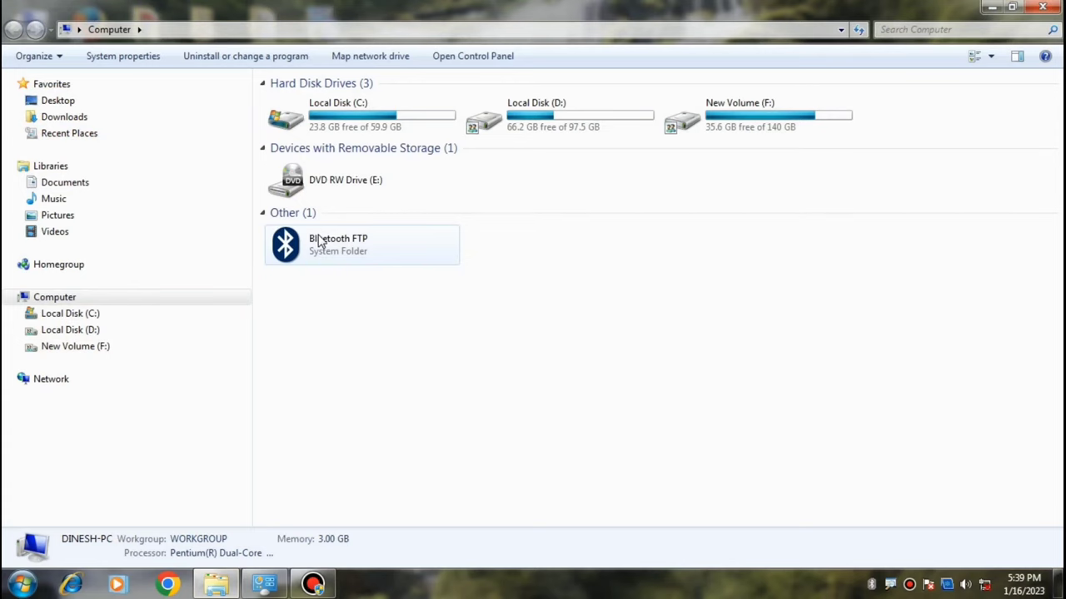
{"action": "left_click", "coordinate": [87, 313]}
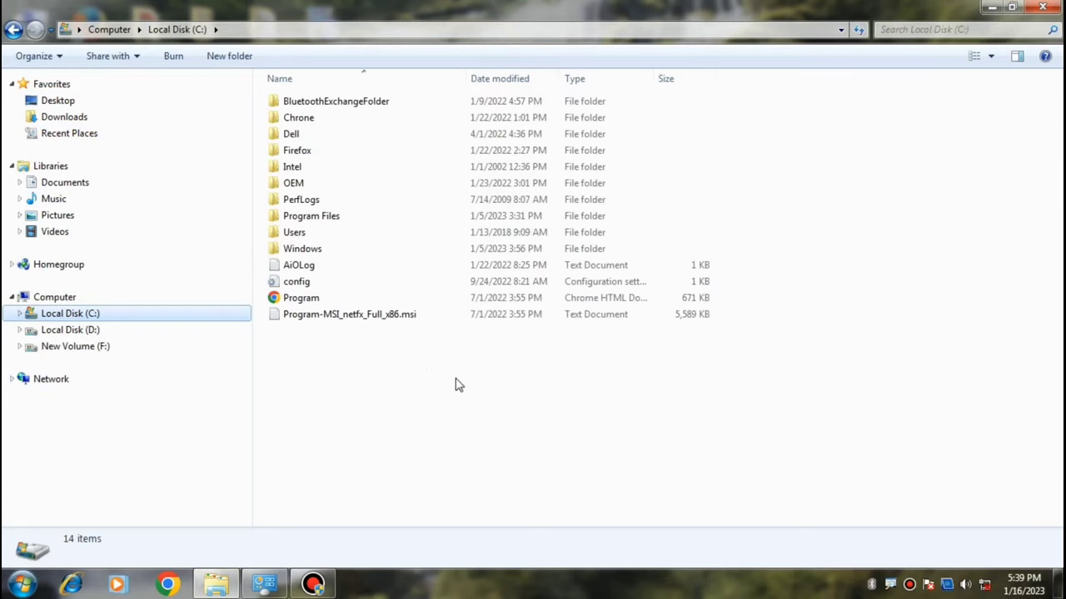
{"action": "left_click", "coordinate": [946, 30]}
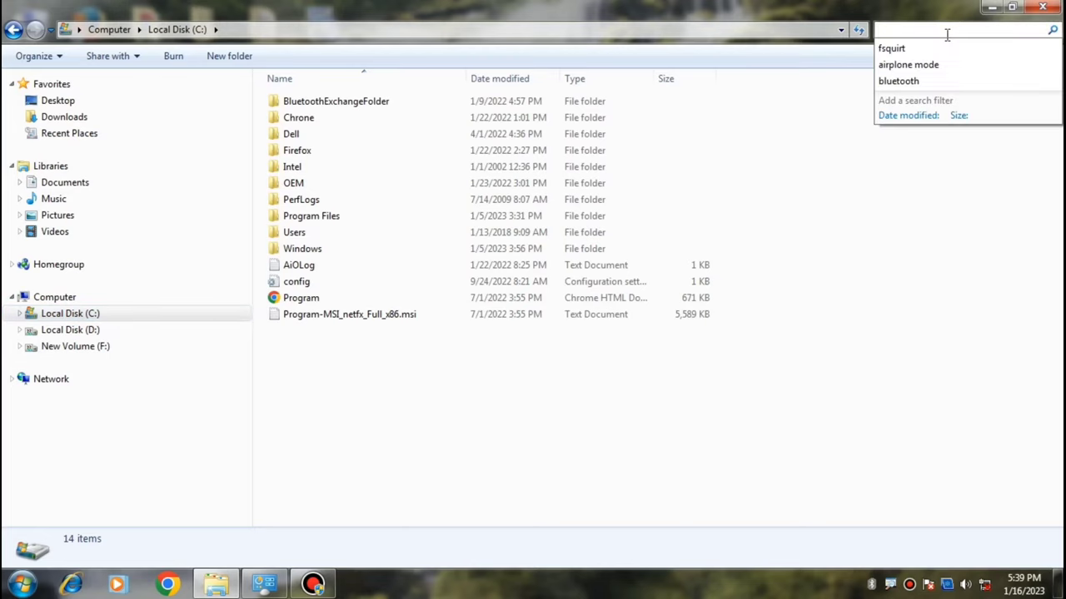
{"action": "left_click", "coordinate": [890, 48]}
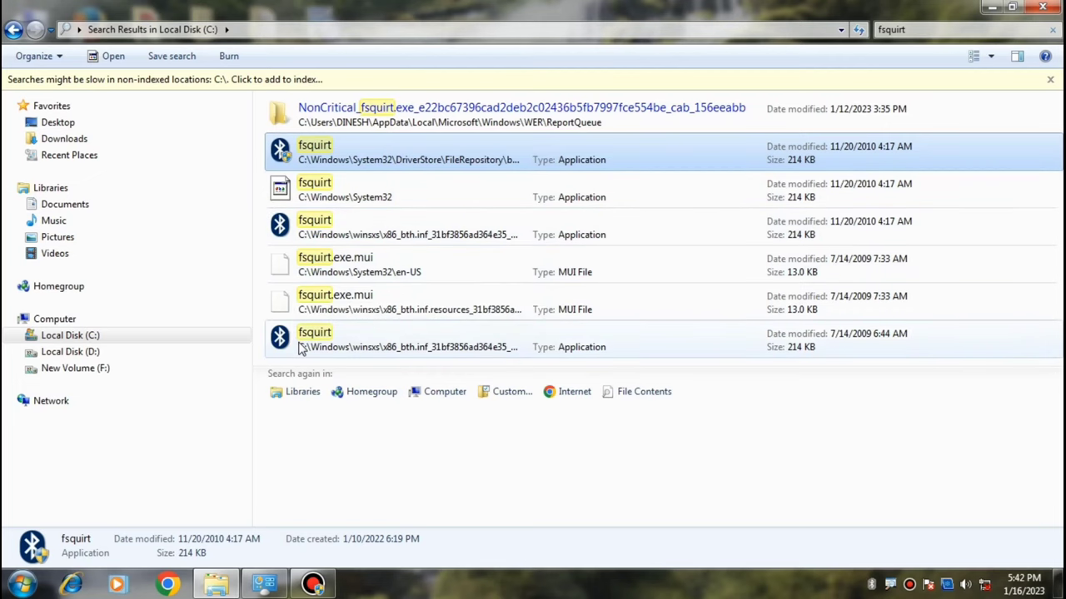
Create a desktop shortcut to the fsquirt application from System32\DriverStore\FileRepository and move it to a free area of the desktop
{"action": "right_click", "coordinate": [310, 151]}
{"action": "mouse_move", "coordinate": [418, 361]}
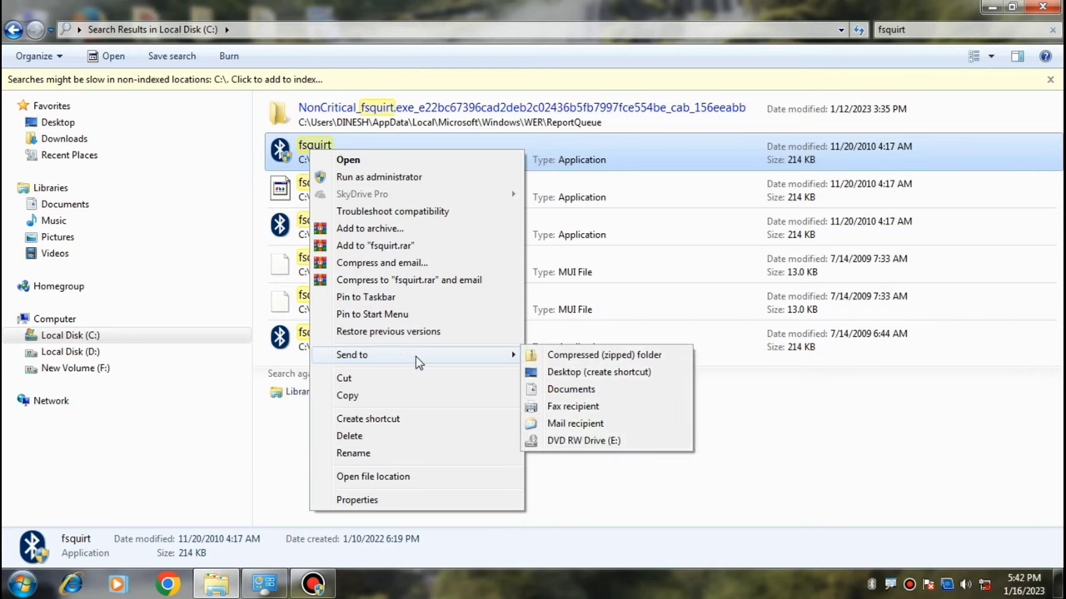
{"action": "left_click", "coordinate": [562, 375]}
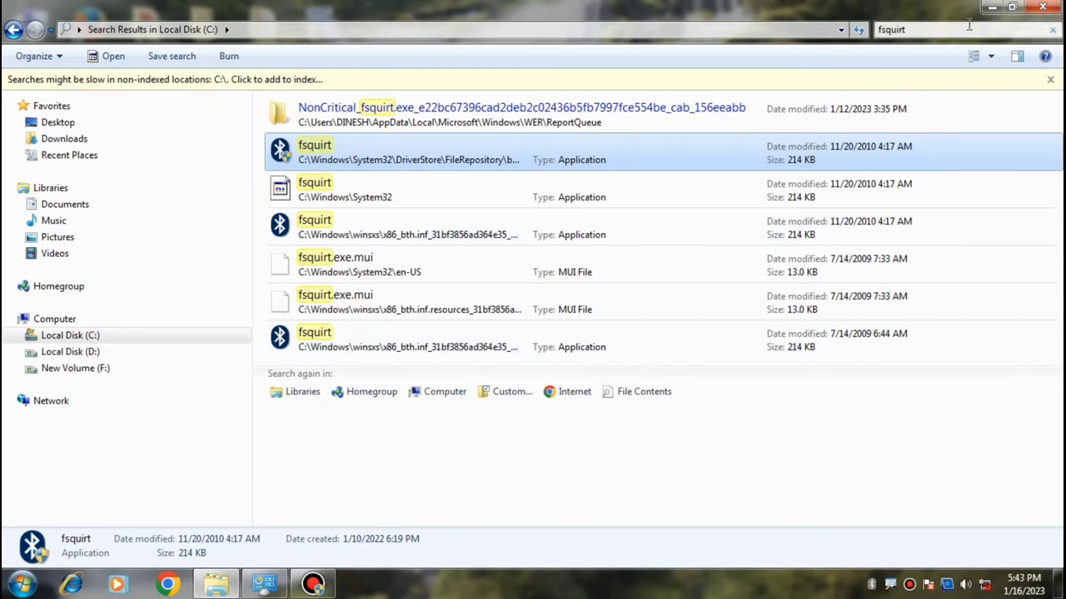
{"action": "left_click", "coordinate": [990, 9]}
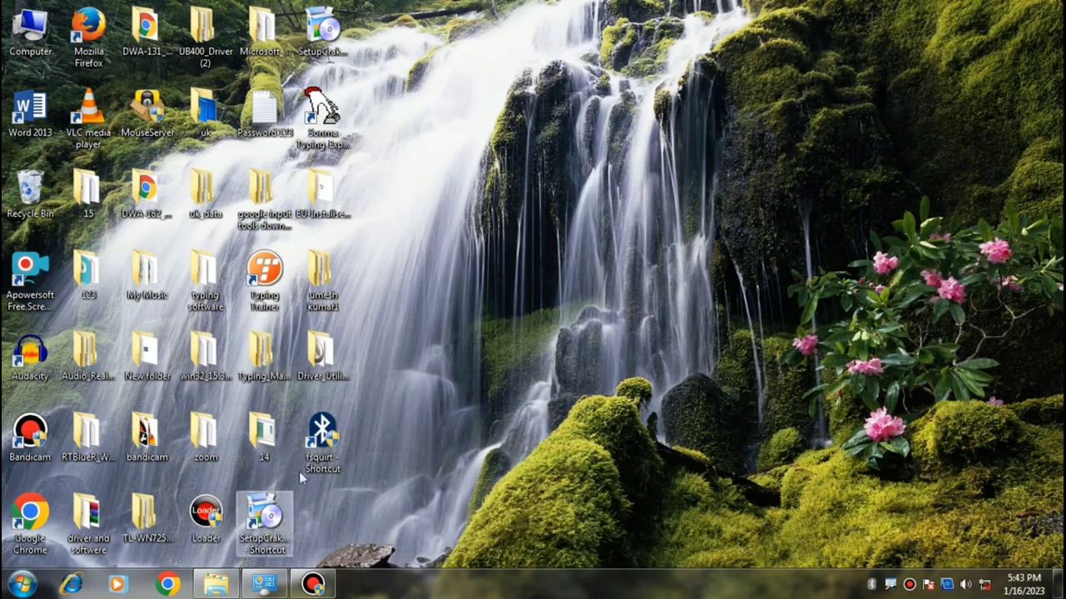
{"action": "left_click_drag", "start_coordinate": [322, 431], "coordinate": [440, 268]}
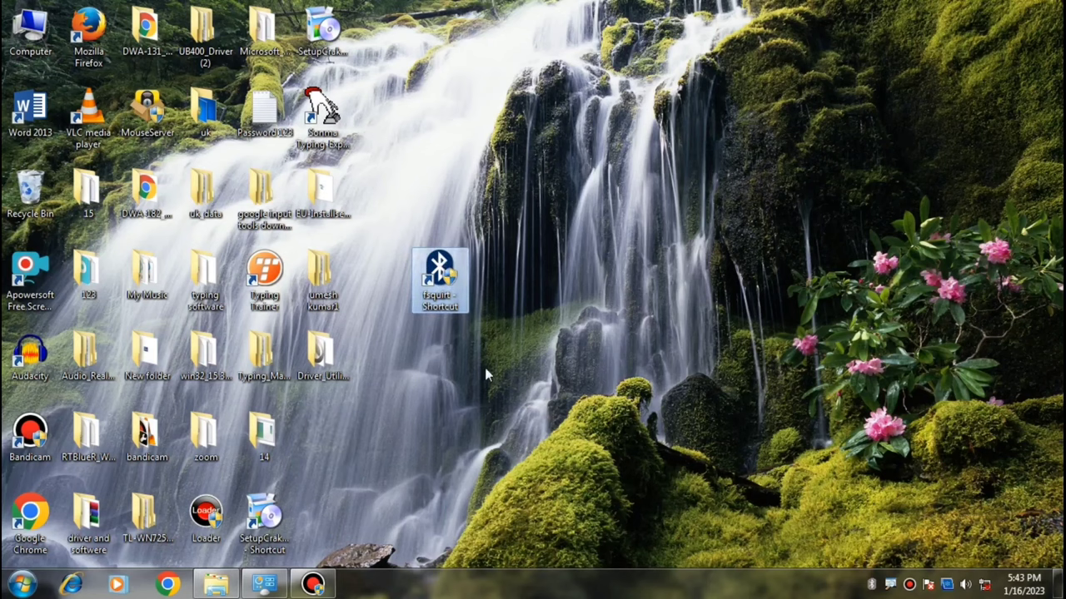
Launch Bluetooth File Transfer from the fsquirt shortcut, check the destinations for sending files, and cancel the transfer
{"action": "double_click", "coordinate": [441, 275]}
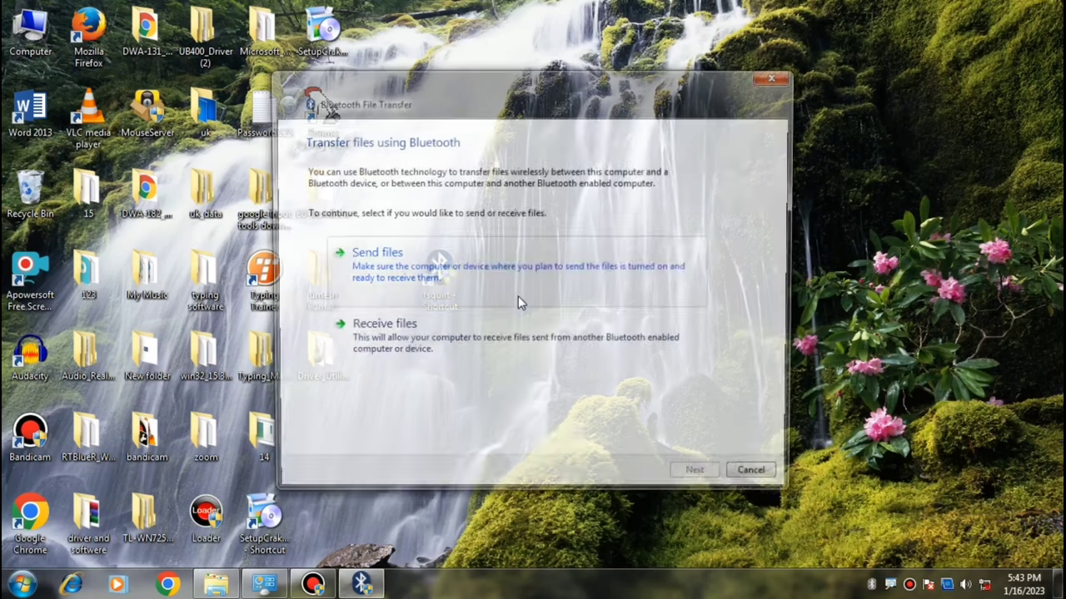
{"action": "left_click", "coordinate": [384, 271]}
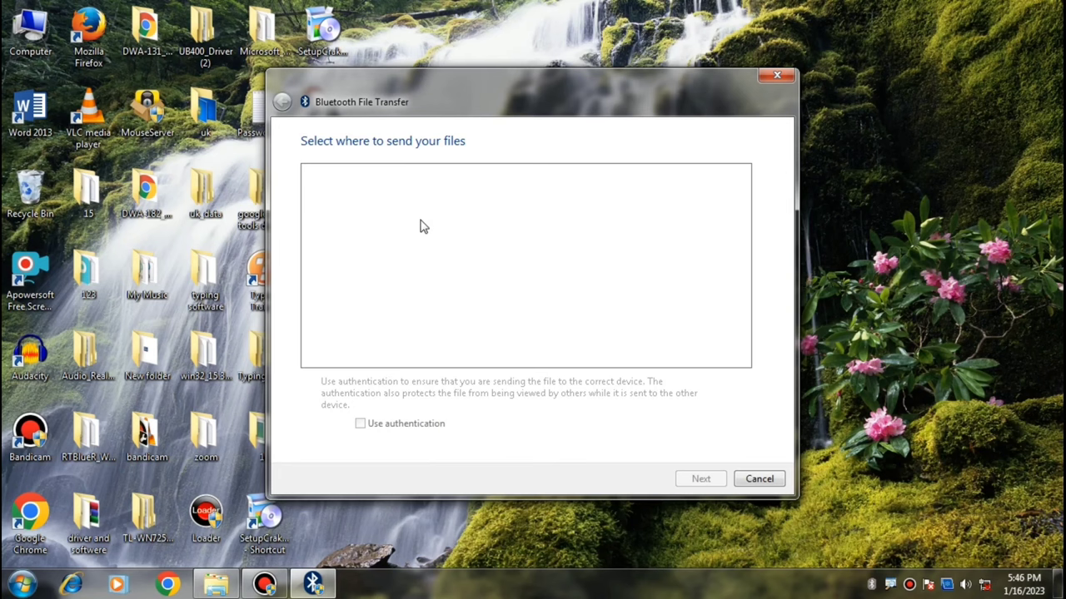
{"action": "left_click", "coordinate": [760, 478]}
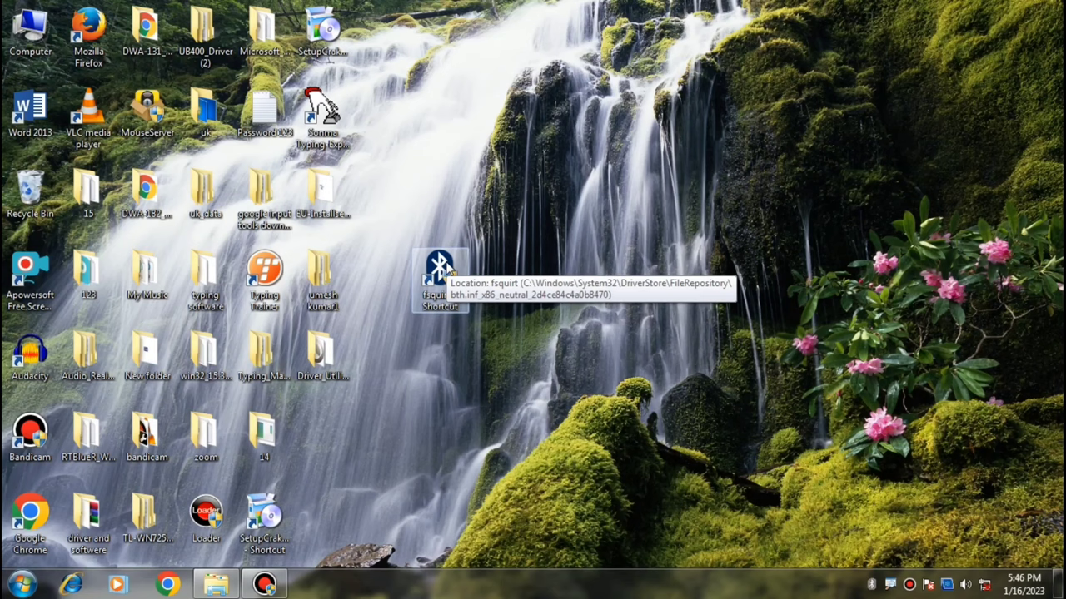
Open Device Manager from the computer's system properties and show the hidden devices
{"action": "right_click", "coordinate": [31, 35]}
{"action": "left_click", "coordinate": [98, 179]}
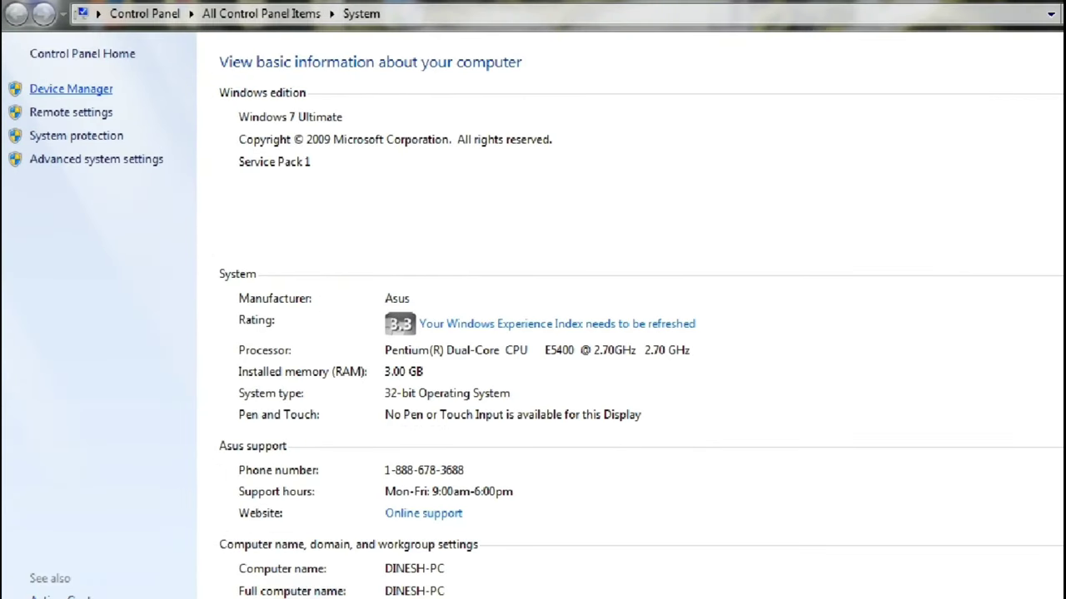
{"action": "key", "text": "alt"}
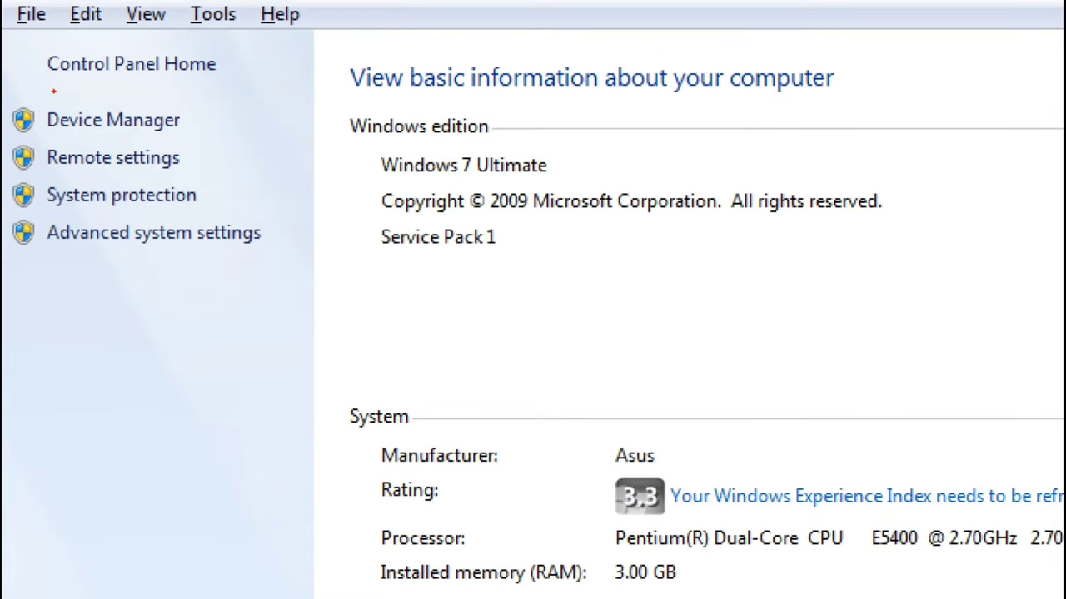
{"action": "left_click_drag", "start_coordinate": [60, 131], "coordinate": [167, 131]}
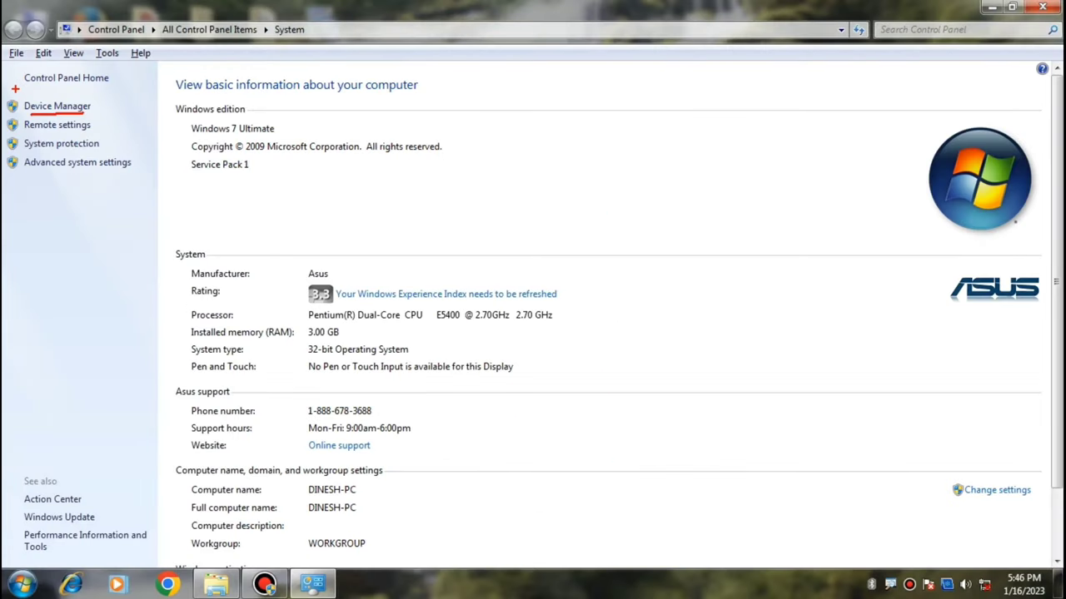
{"action": "key", "text": "Escape"}
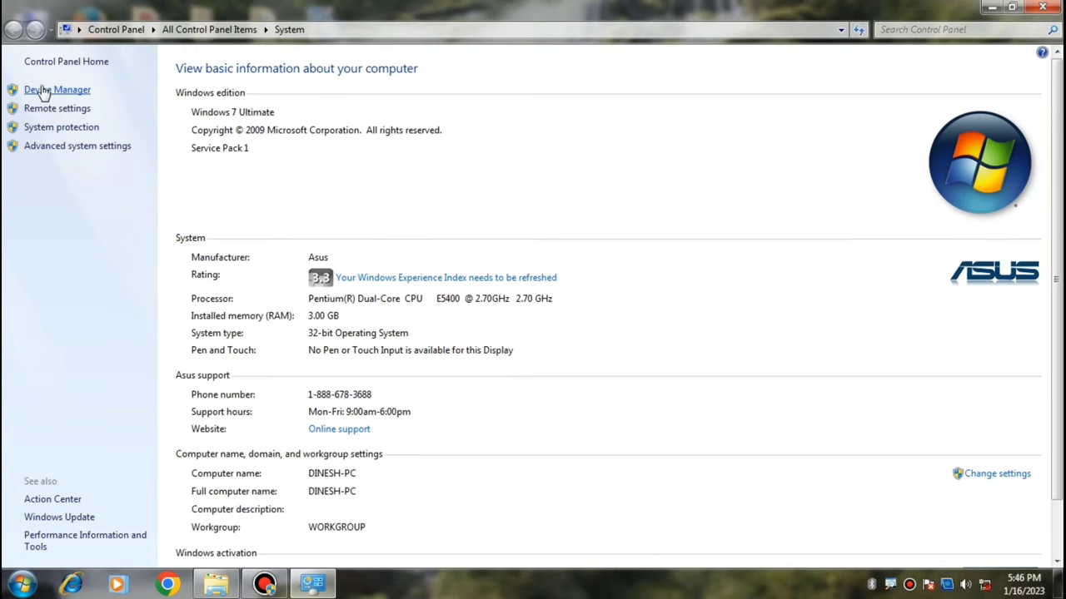
{"action": "left_click", "coordinate": [43, 92]}
{"action": "left_click_drag", "start_coordinate": [317, 52], "coordinate": [424, 70]}
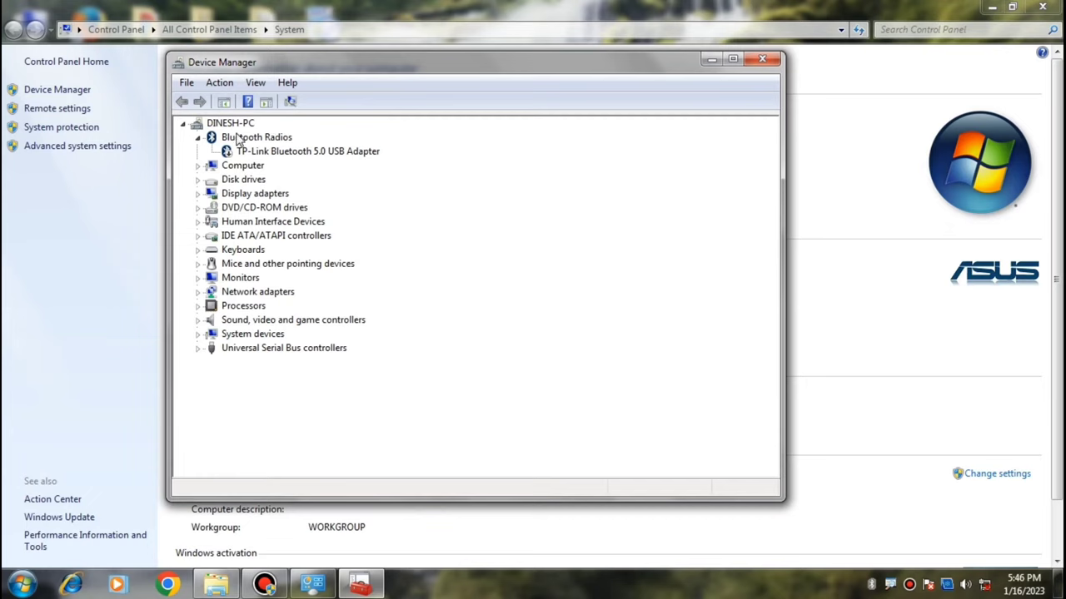
{"action": "left_click", "coordinate": [254, 83]}
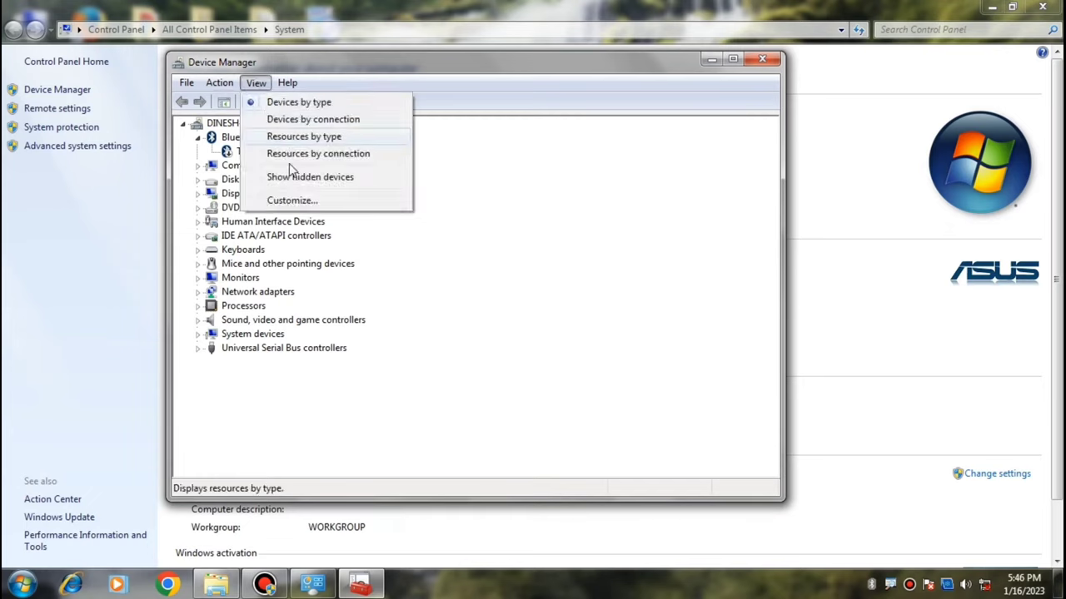
{"action": "left_click", "coordinate": [300, 177]}
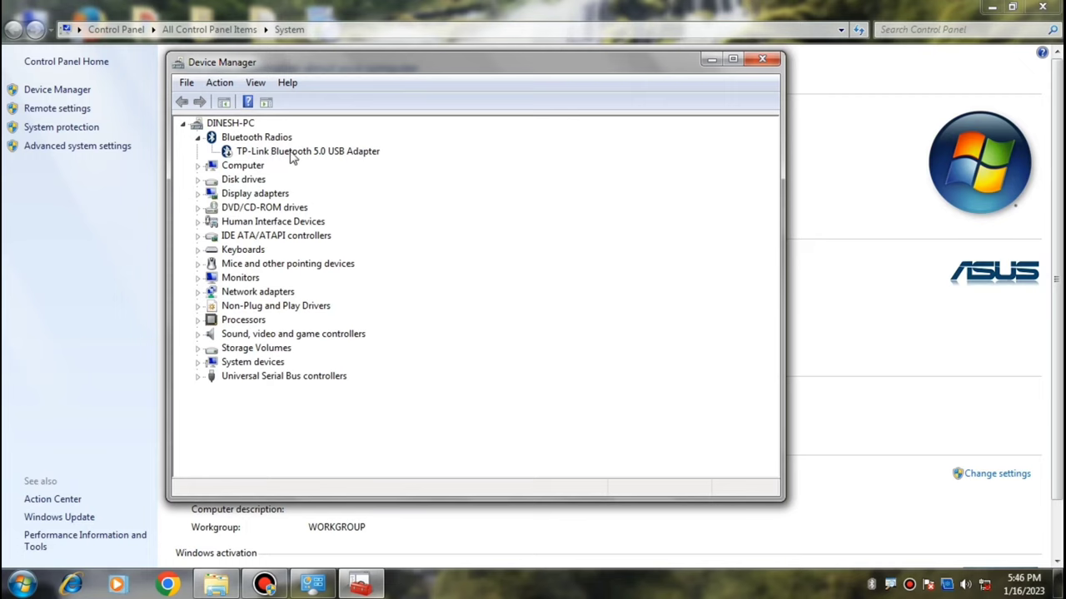
Search automatically for updated driver software for the TP-Link Bluetooth 5.0 USB Adapter and close the wizard
{"action": "right_click", "coordinate": [294, 159]}
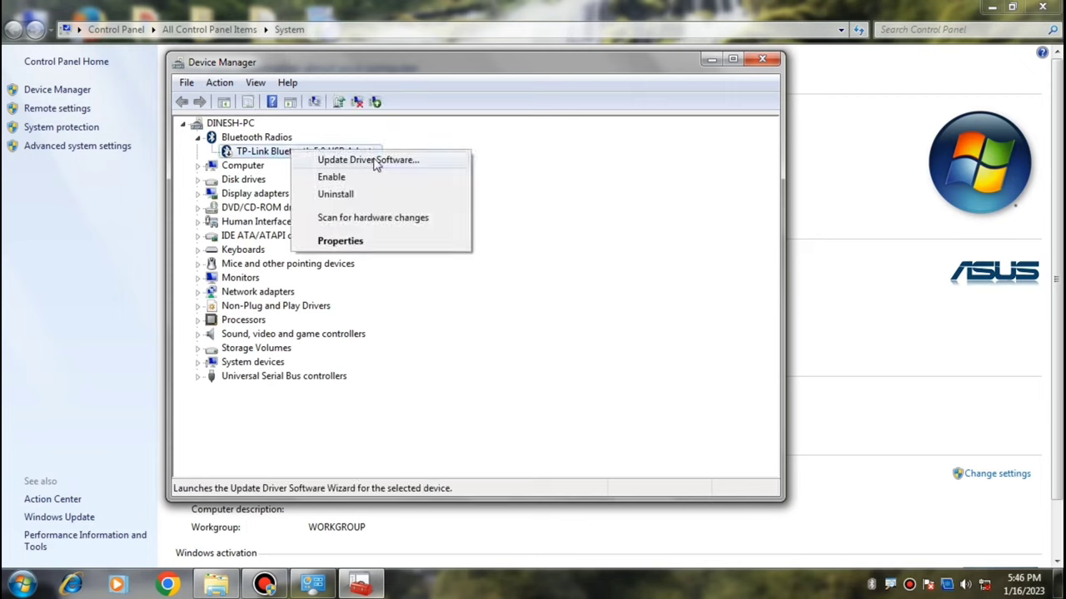
{"action": "left_click", "coordinate": [374, 160]}
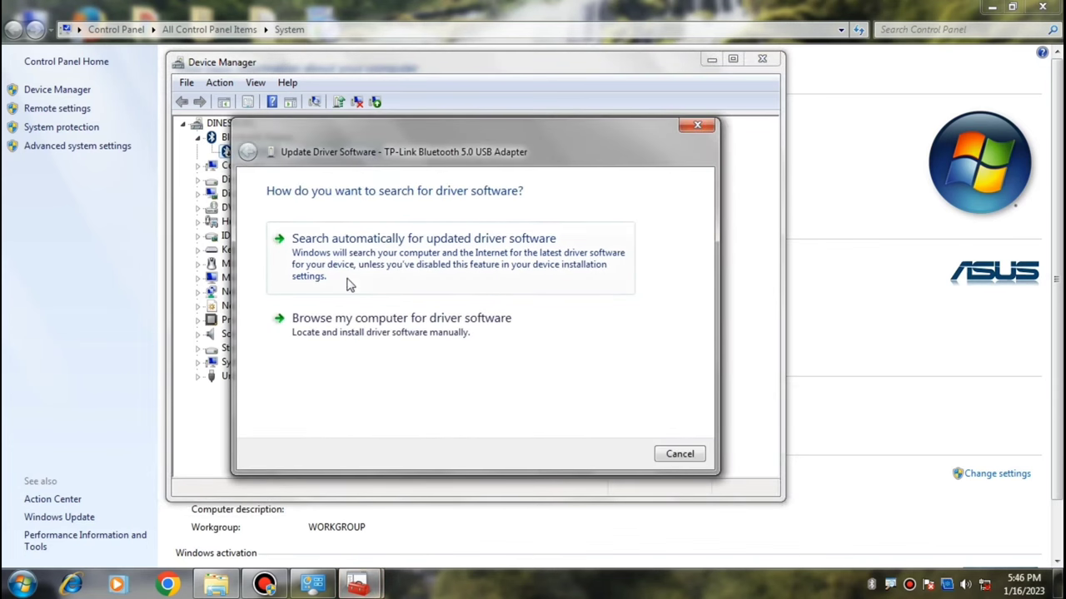
{"action": "left_click", "coordinate": [411, 254]}
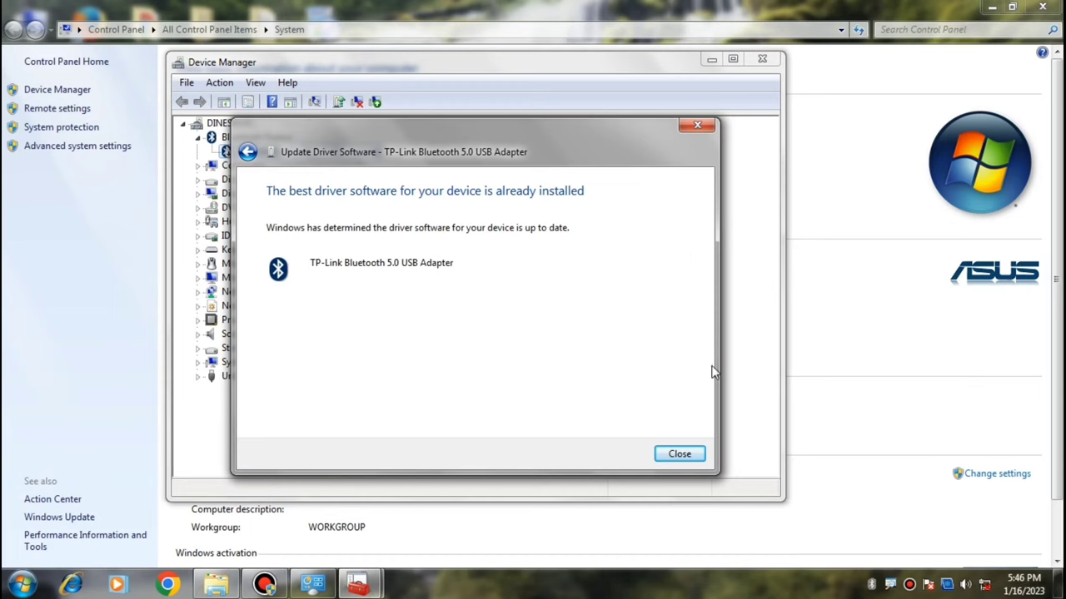
{"action": "left_click", "coordinate": [687, 457]}
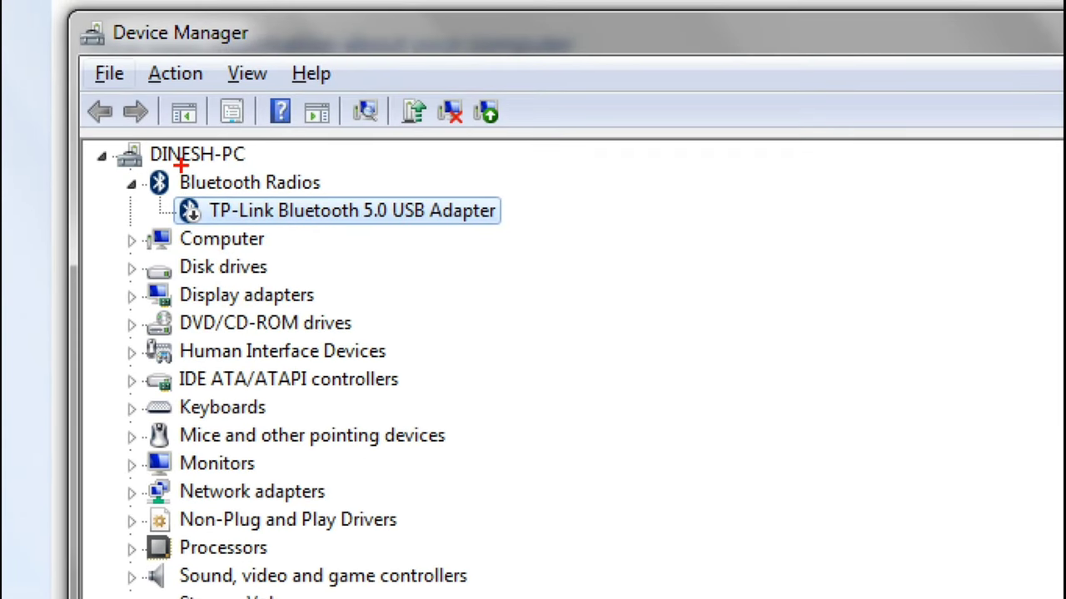
Enable the TP-Link Bluetooth 5.0 USB Adapter under Bluetooth Radios in Device Manager
{"action": "mouse_move", "coordinate": [145, 200]}
{"action": "left_mouse_down"}
{"action": "mouse_move", "coordinate": [175, 231]}
{"action": "mouse_move", "coordinate": [208, 208]}
{"action": "mouse_move", "coordinate": [259, 198]}
{"action": "left_mouse_up"}
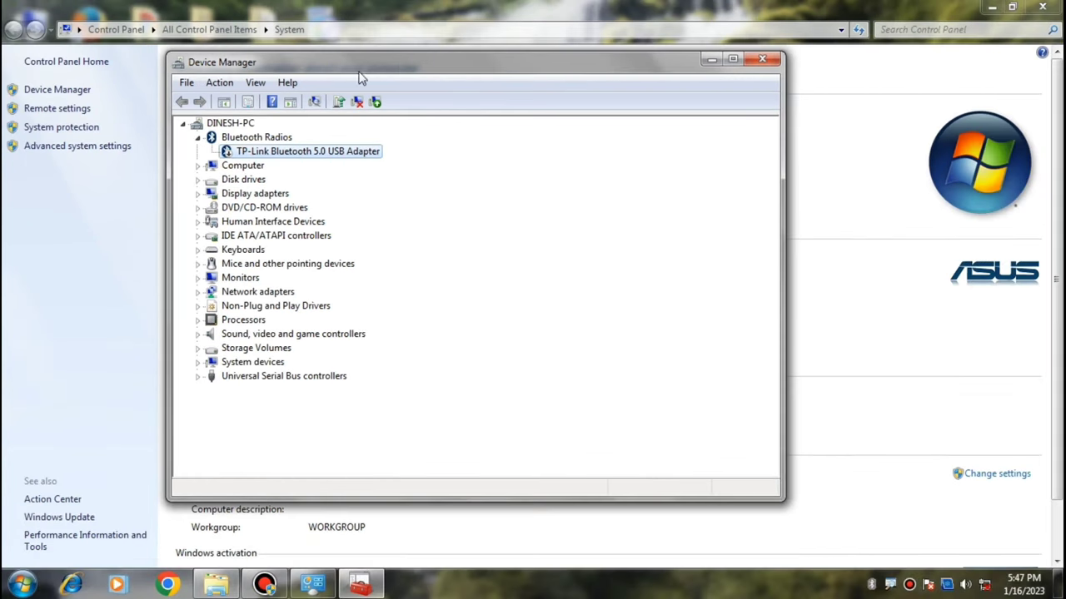
{"action": "right_click", "coordinate": [273, 154]}
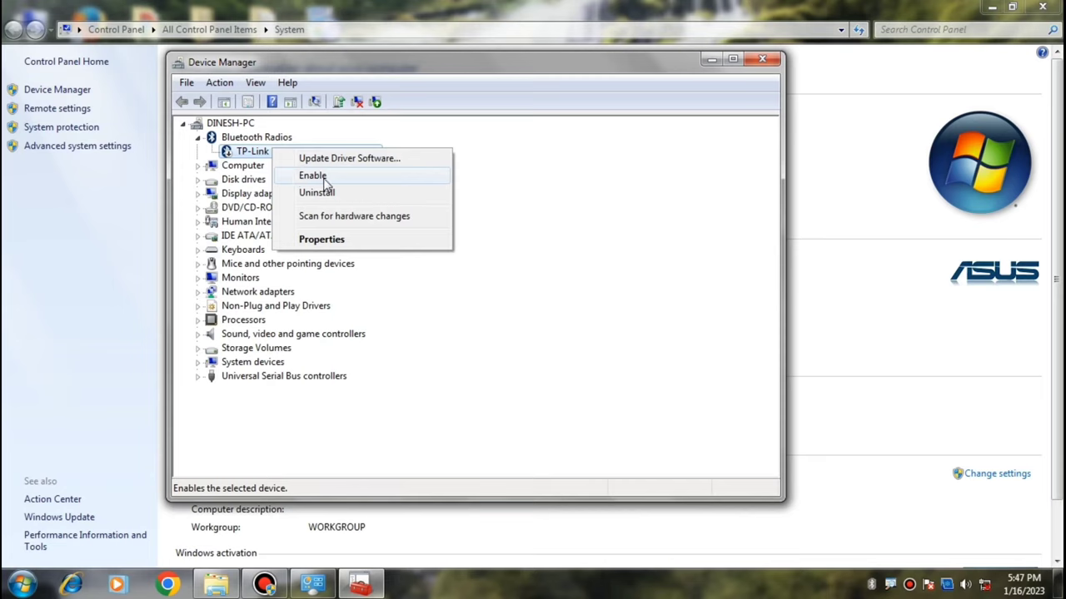
{"action": "left_click", "coordinate": [323, 183]}
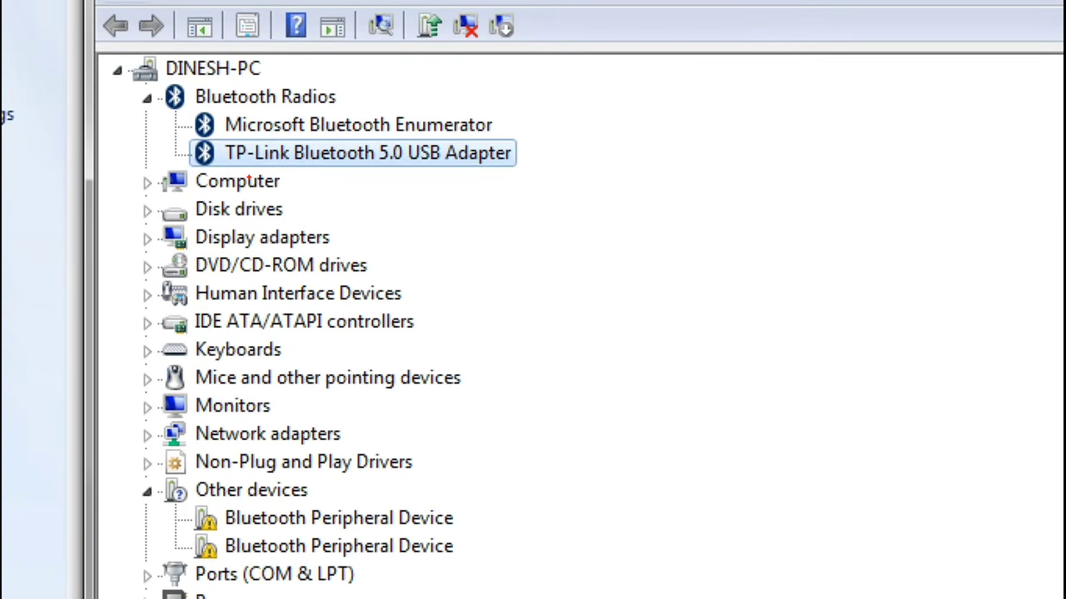
{"action": "mouse_move", "coordinate": [179, 113]}
{"action": "left_mouse_down"}
{"action": "mouse_move", "coordinate": [232, 176]}
{"action": "mouse_move", "coordinate": [214, 95]}
{"action": "mouse_move", "coordinate": [183, 129]}
{"action": "left_mouse_up"}
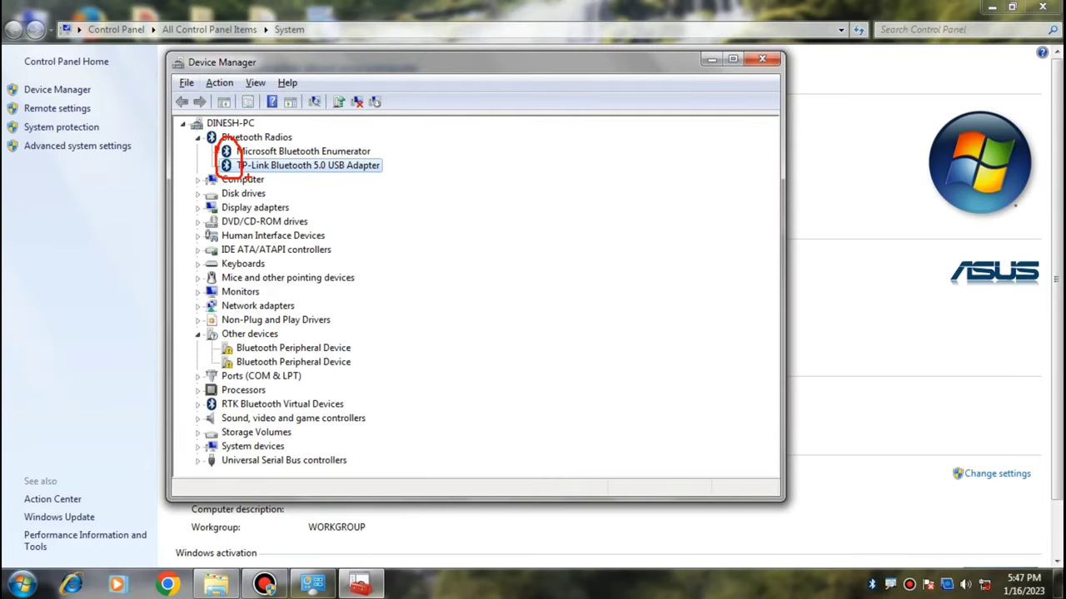
{"action": "key", "text": "Escape"}
Show the Bluetooth devices, search for a new one to add, select BSW048, and close the wizard without adding it
{"action": "right_click", "coordinate": [874, 584]}
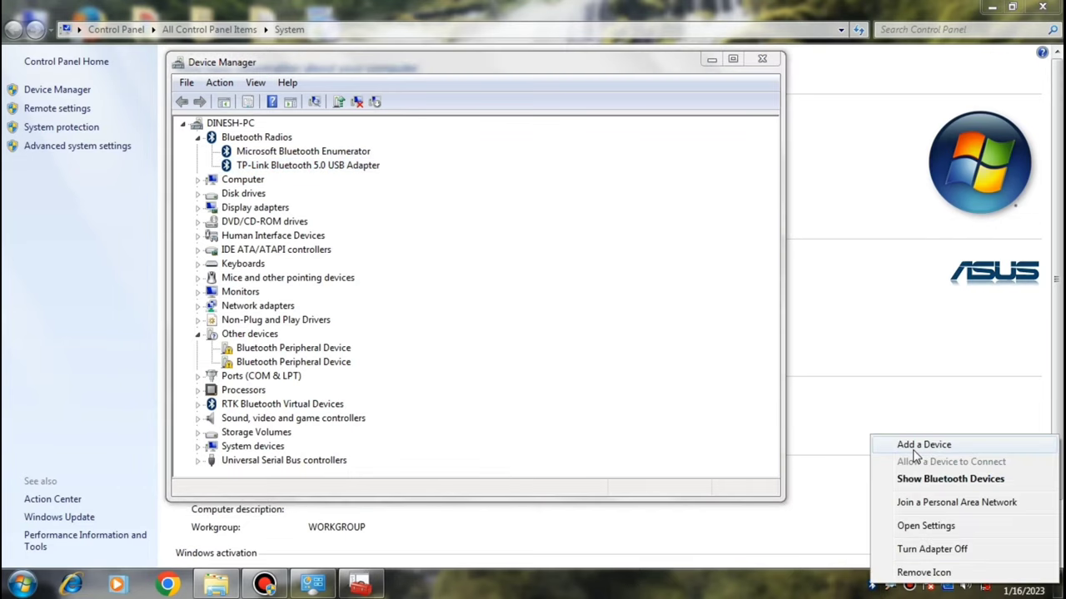
{"action": "left_click", "coordinate": [914, 477]}
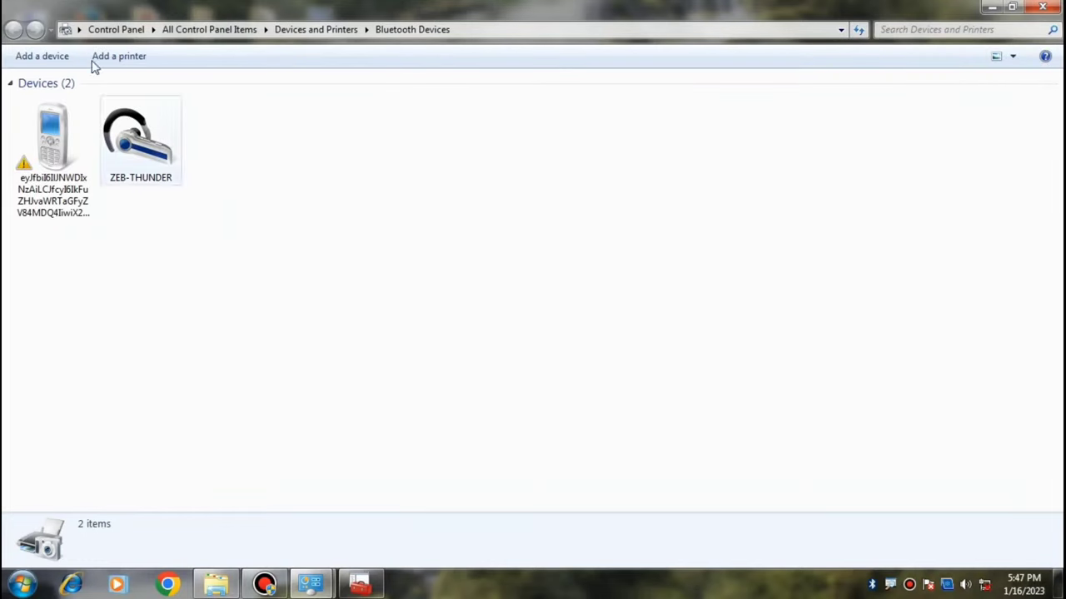
{"action": "left_click", "coordinate": [31, 59]}
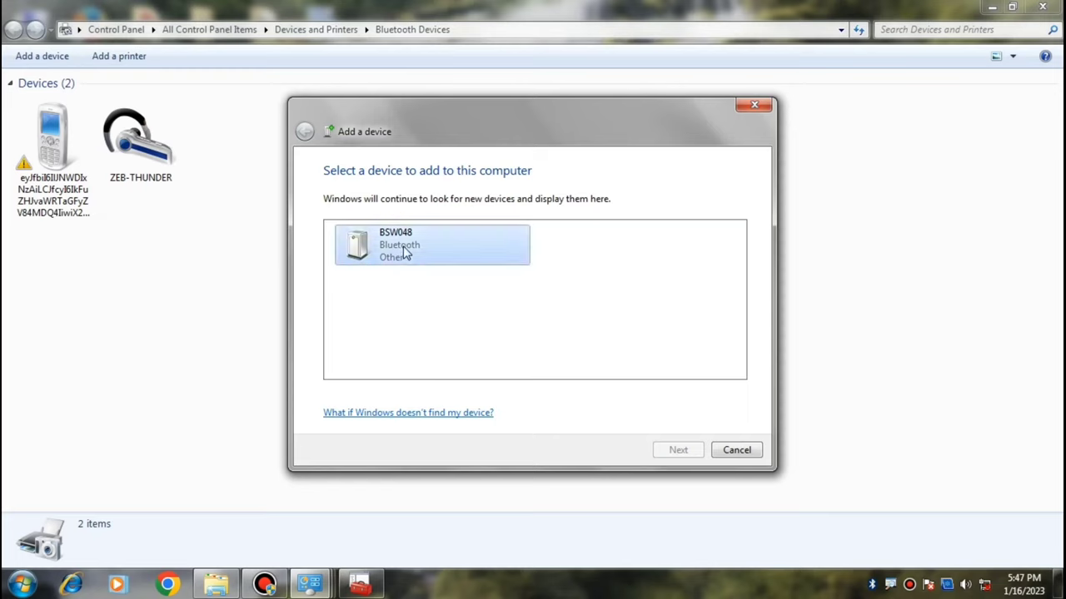
{"action": "left_click", "coordinate": [406, 253]}
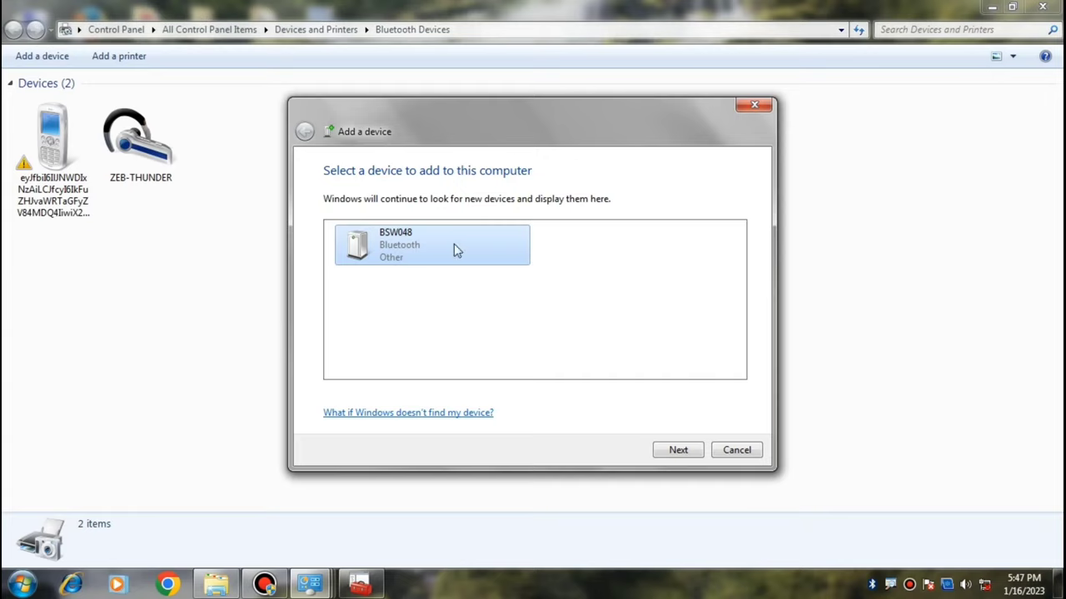
{"action": "left_click", "coordinate": [752, 103]}
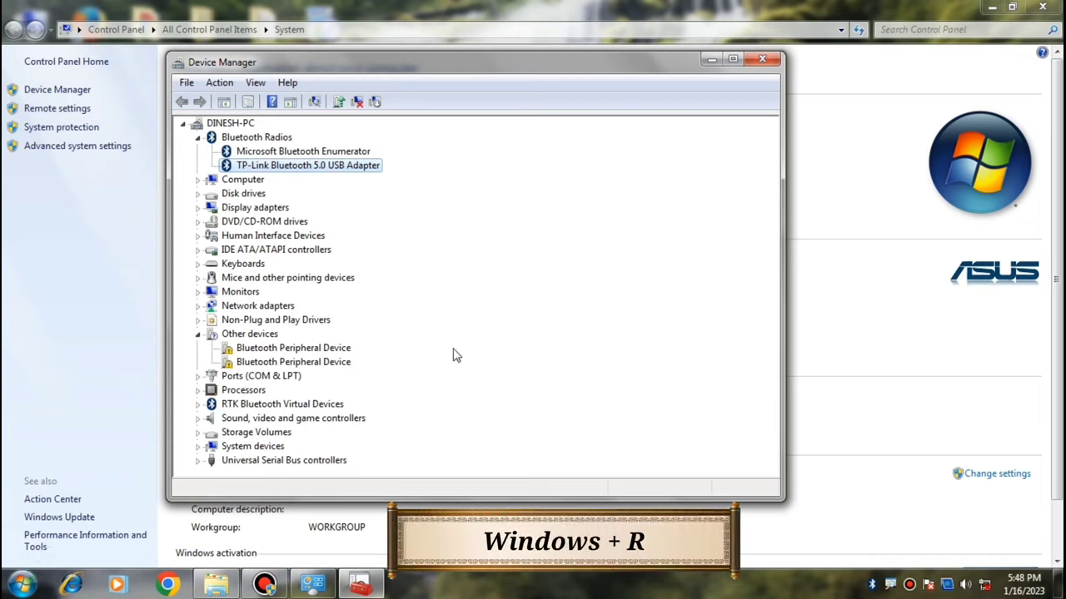
Run services.msc, maximize the Services window, and open the properties of the Bluetooth Support Service
{"action": "key", "text": "super+r"}
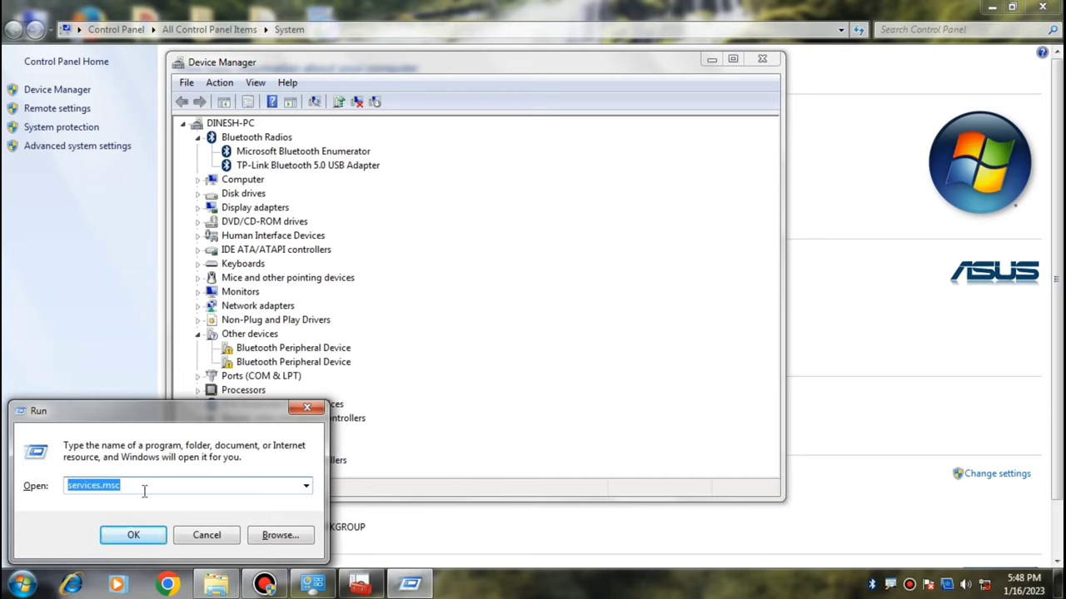
{"action": "key", "text": "Return"}
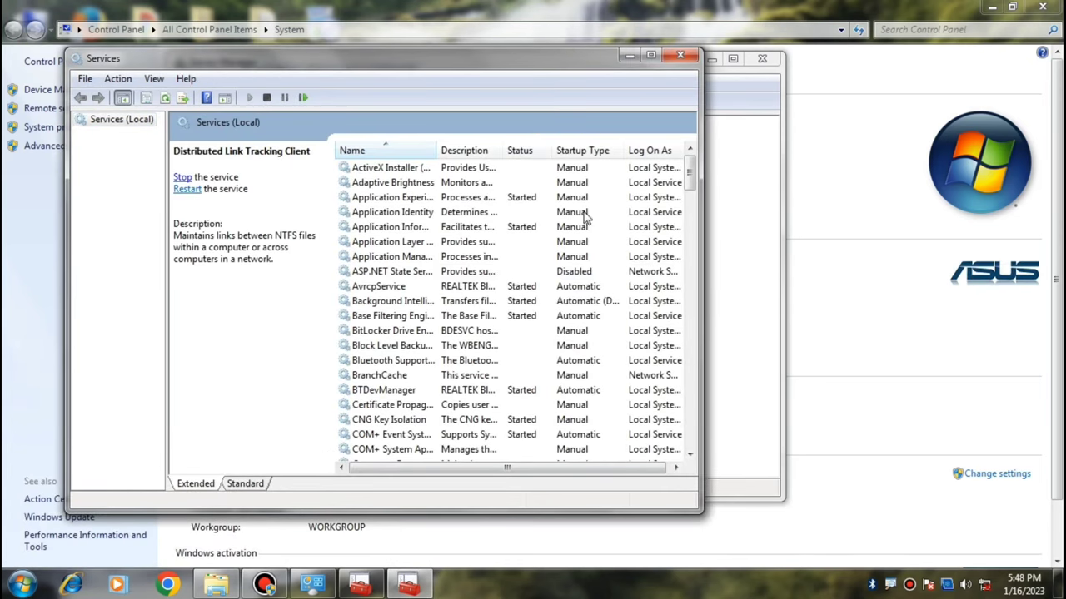
{"action": "left_click", "coordinate": [652, 57]}
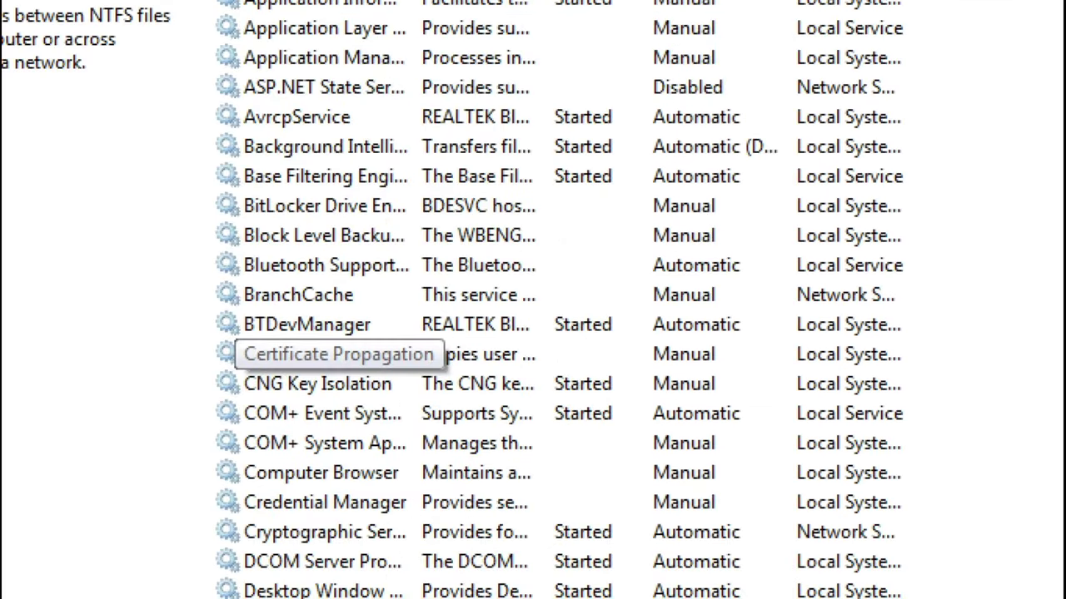
{"action": "left_click_drag", "start_coordinate": [248, 274], "coordinate": [361, 275]}
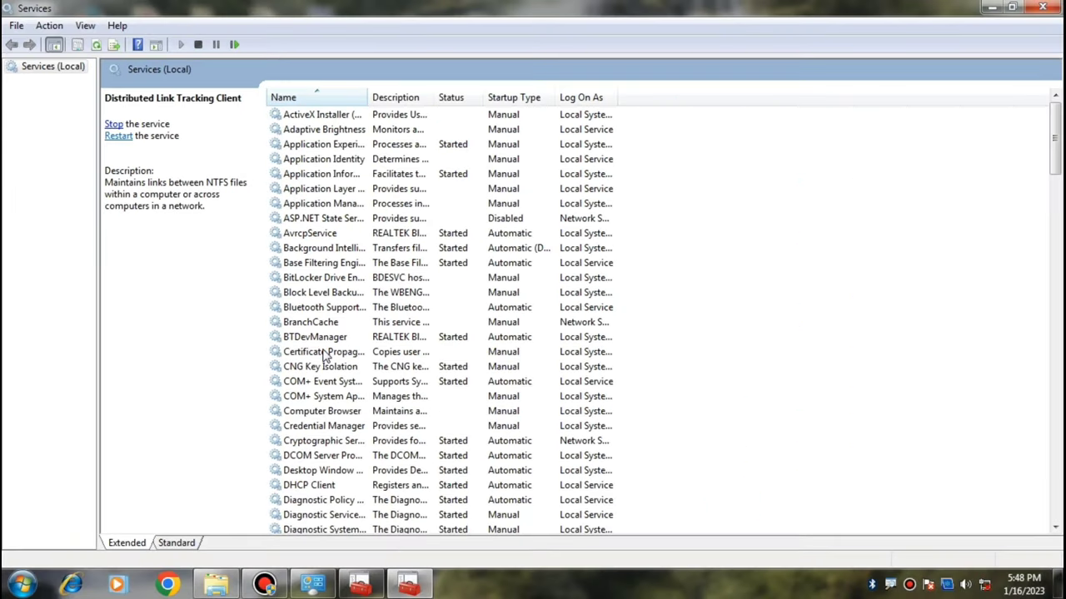
{"action": "double_click", "coordinate": [340, 312]}
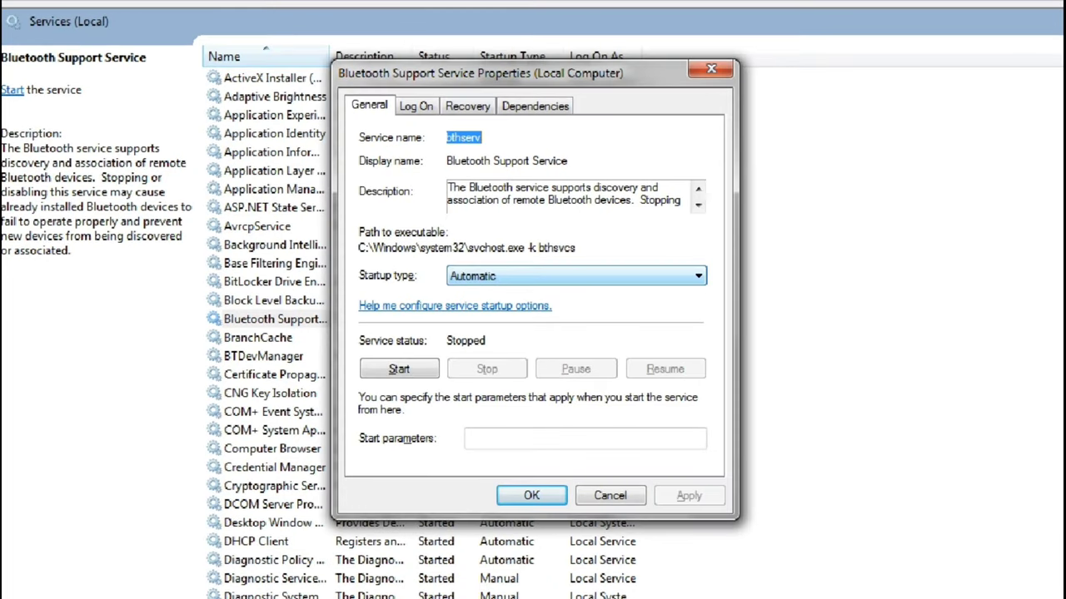
{"action": "left_click_drag", "start_coordinate": [449, 291], "coordinate": [505, 292]}
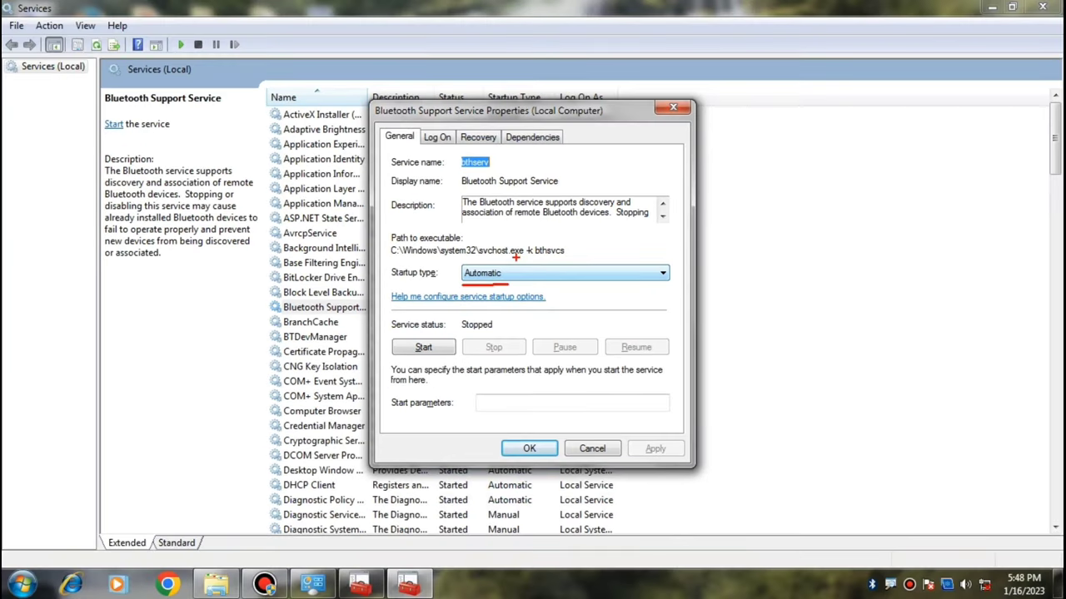
Set the Bluetooth Support Service's startup type to Automatic and start the service, applying the changes and closing Services
{"action": "left_click", "coordinate": [624, 274]}
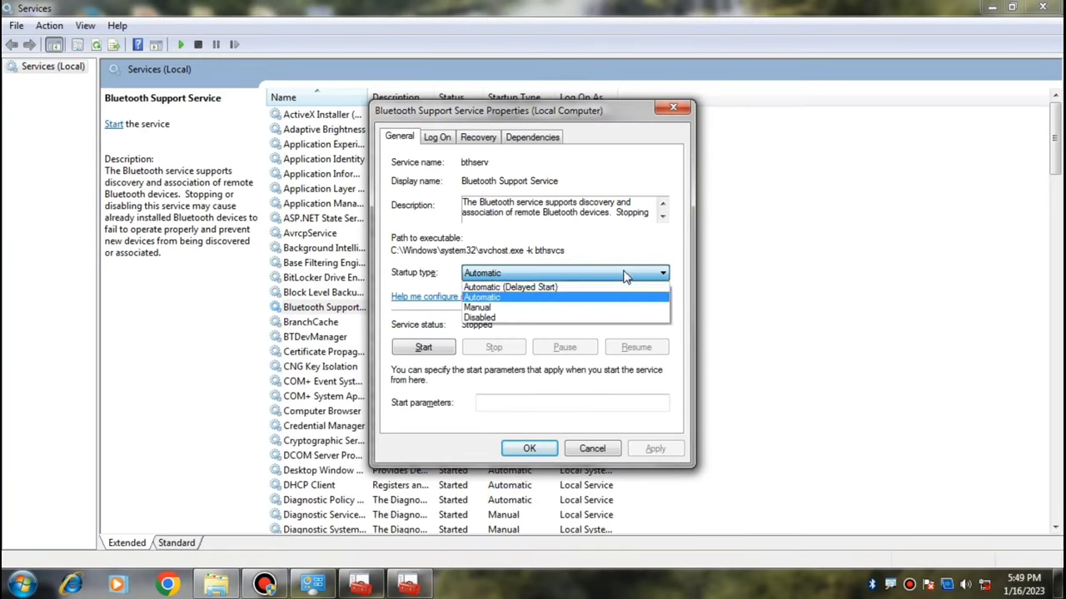
{"action": "left_click", "coordinate": [526, 308]}
{"action": "left_click", "coordinate": [590, 273]}
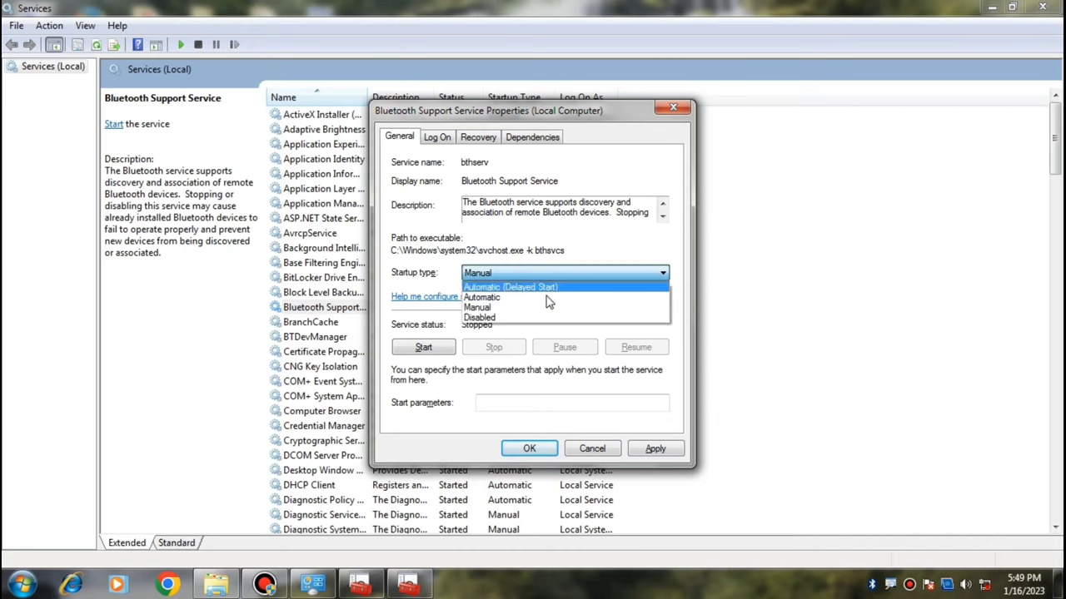
{"action": "left_click", "coordinate": [500, 298]}
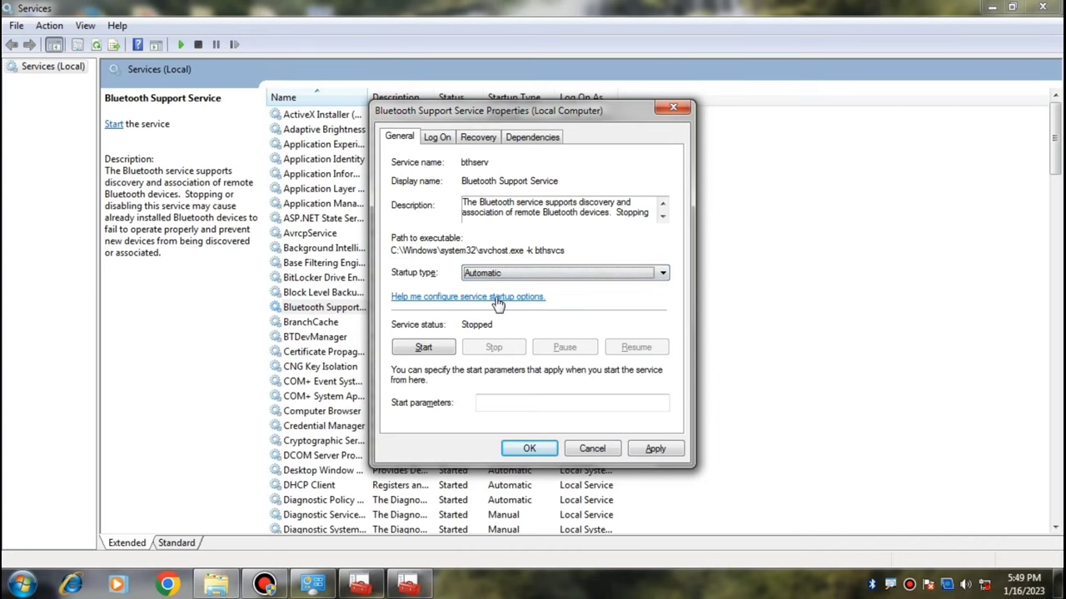
{"action": "left_click", "coordinate": [424, 348]}
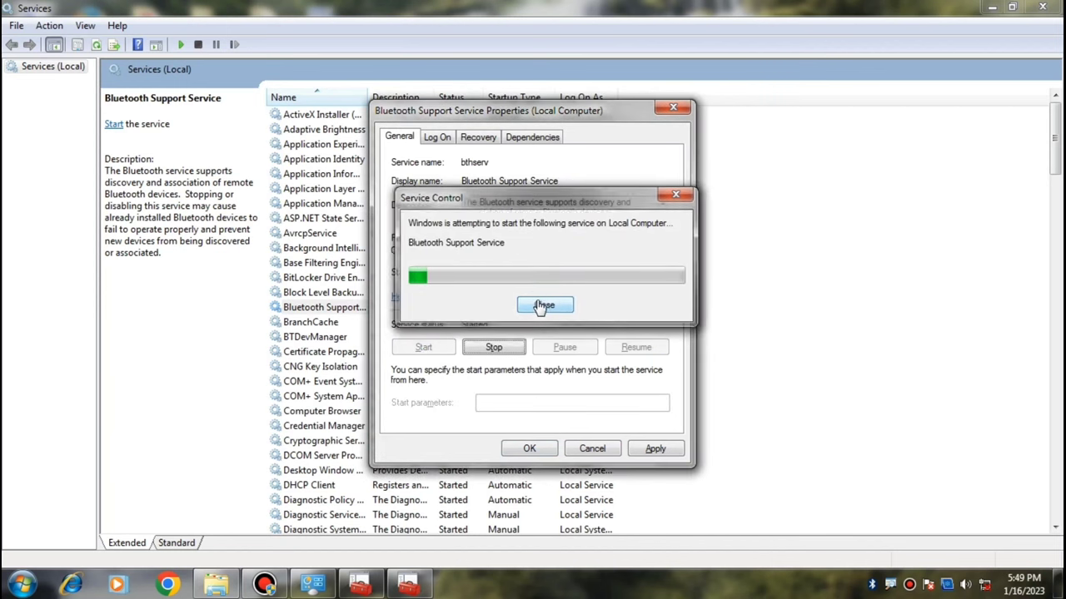
{"action": "left_click", "coordinate": [654, 450]}
{"action": "left_click", "coordinate": [530, 449]}
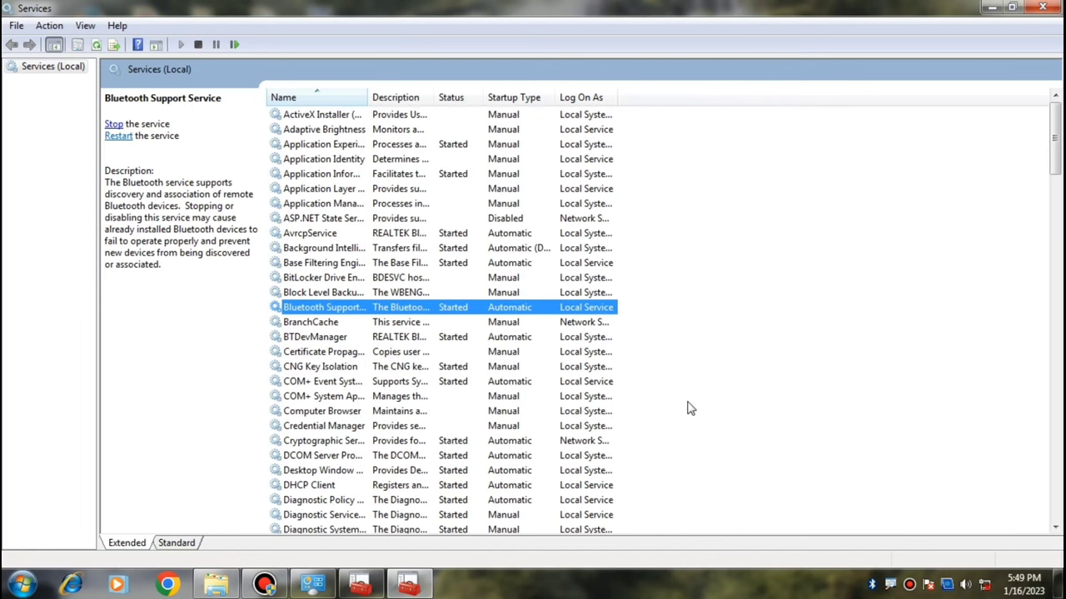
{"action": "left_click", "coordinate": [1043, 8]}
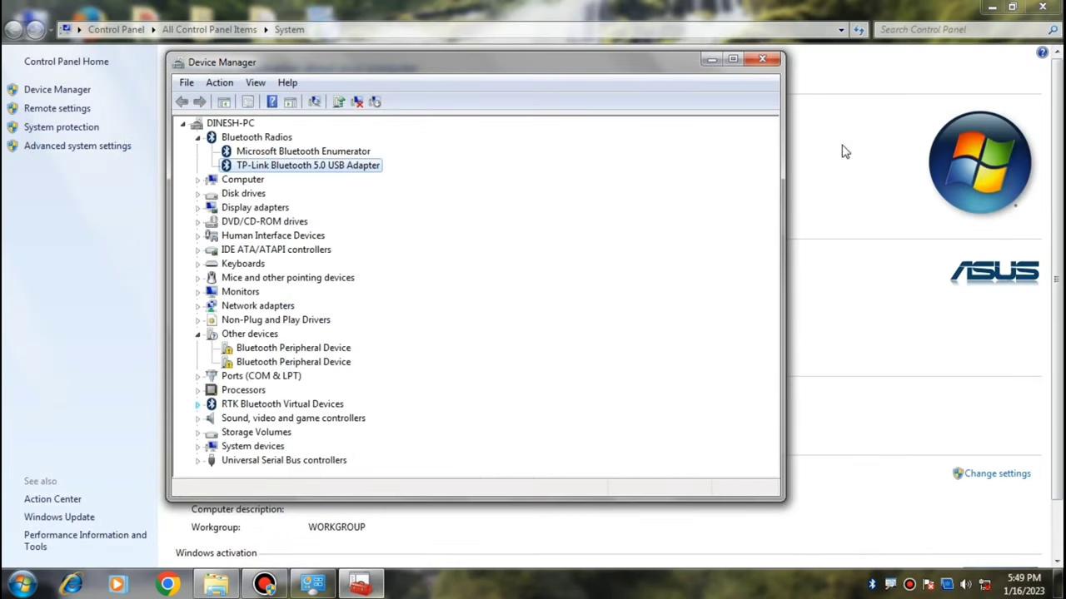
Minimize the open windows, launch the fsquirt shortcut to look for devices to send files to, and close the transfer wizard
{"action": "left_click", "coordinate": [712, 60]}
{"action": "left_click", "coordinate": [991, 7]}
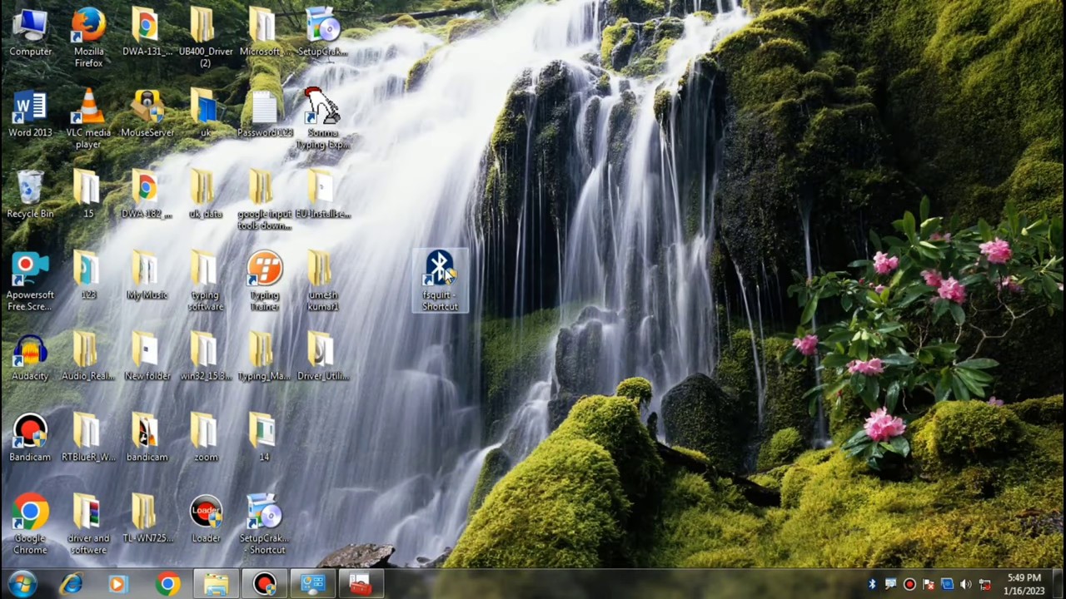
{"action": "double_click", "coordinate": [441, 282]}
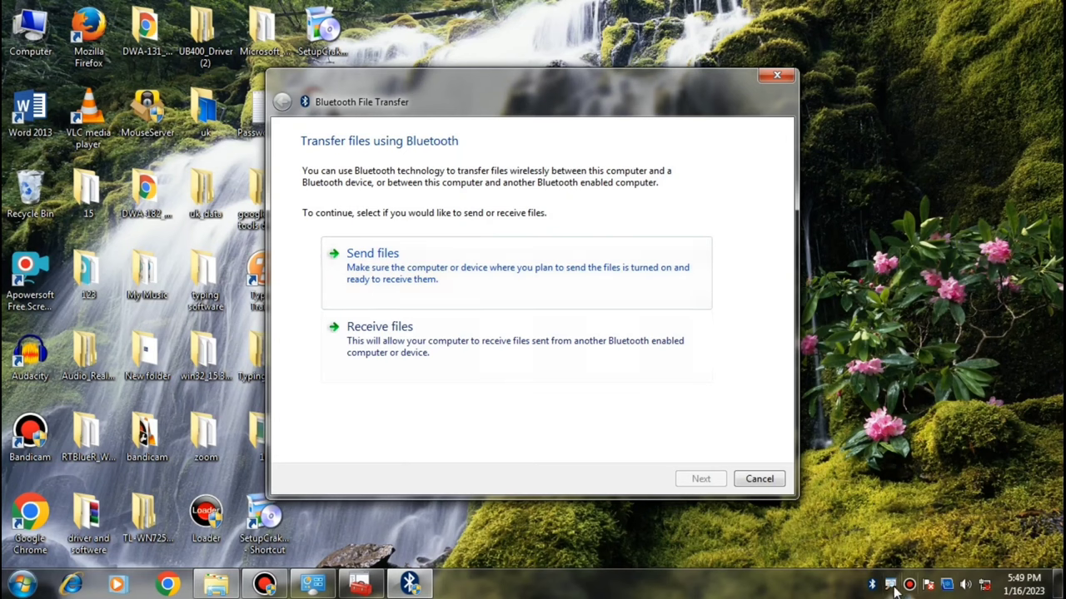
{"action": "left_click", "coordinate": [588, 279]}
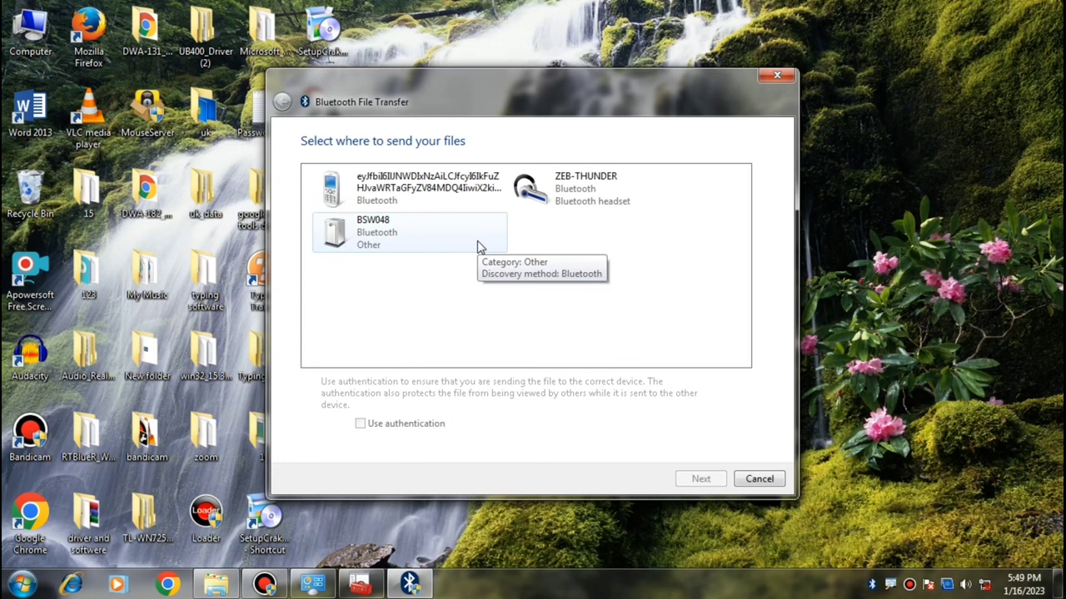
{"action": "left_click", "coordinate": [774, 77]}
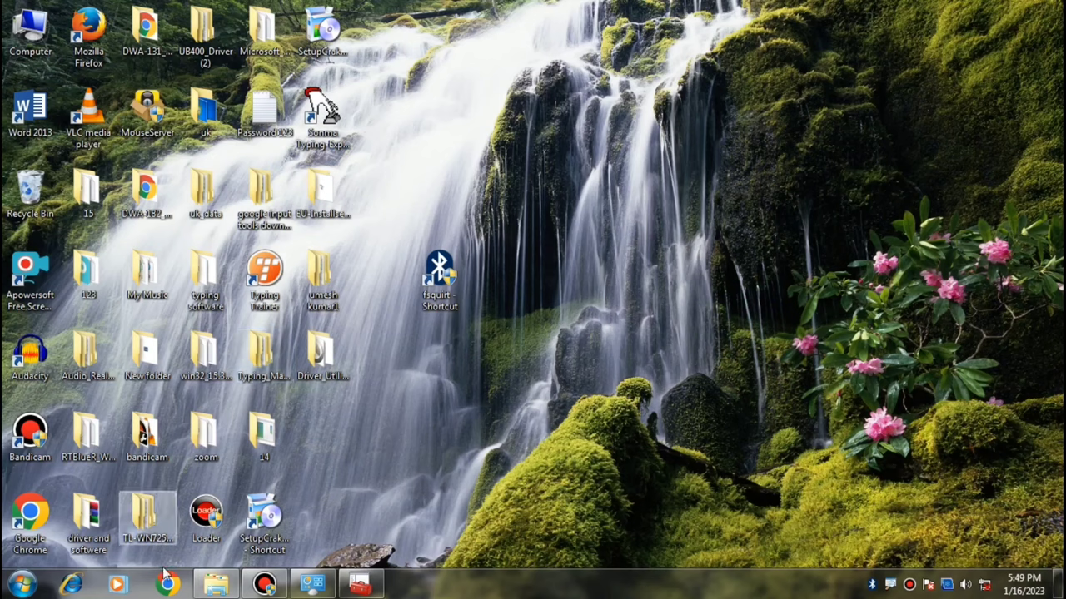
Open Devices and Printers and remove the Bluetooth phone marked with a warning, confirming the removal
{"action": "left_click", "coordinate": [23, 586]}
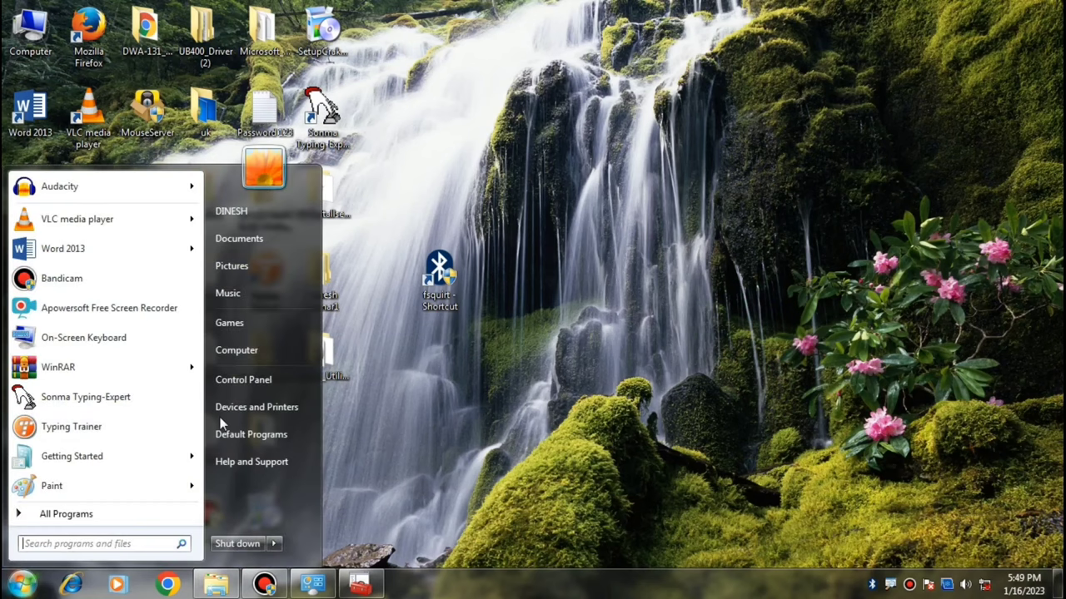
{"action": "left_click", "coordinate": [265, 407]}
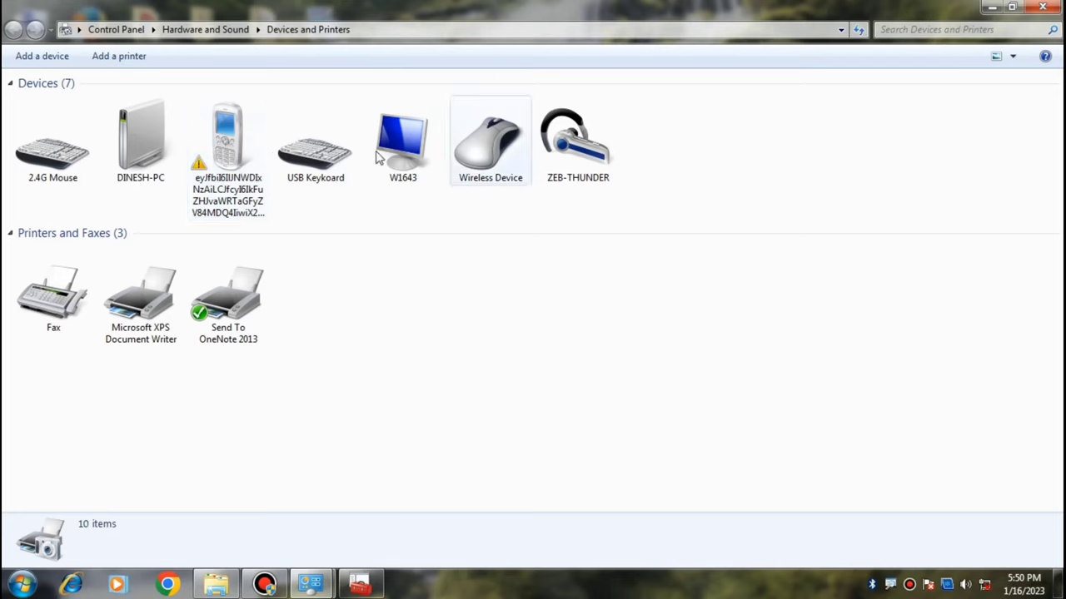
{"action": "right_click", "coordinate": [231, 162]}
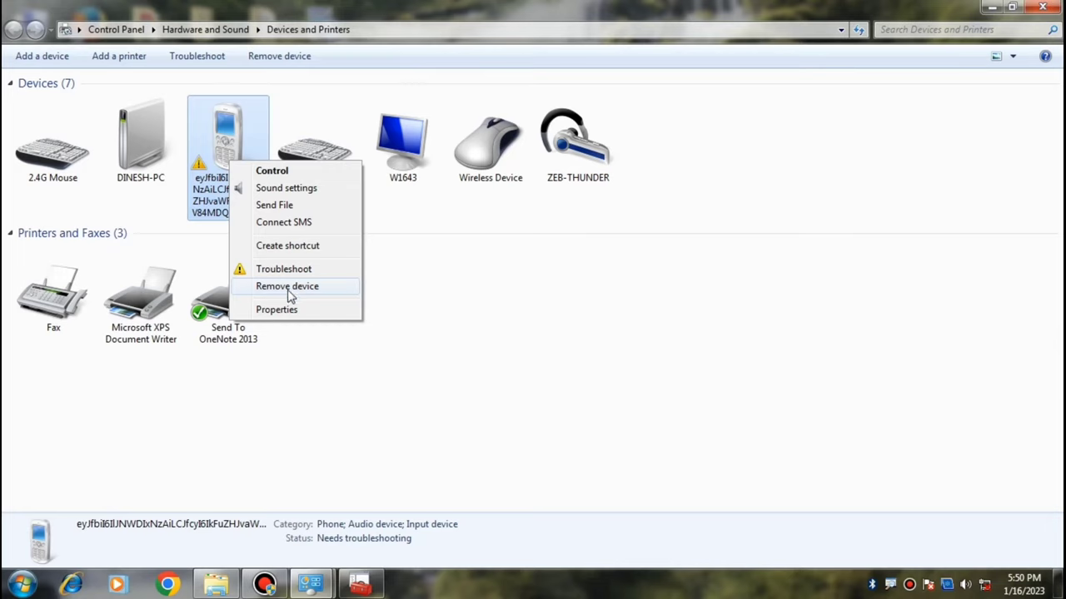
{"action": "left_click", "coordinate": [287, 287]}
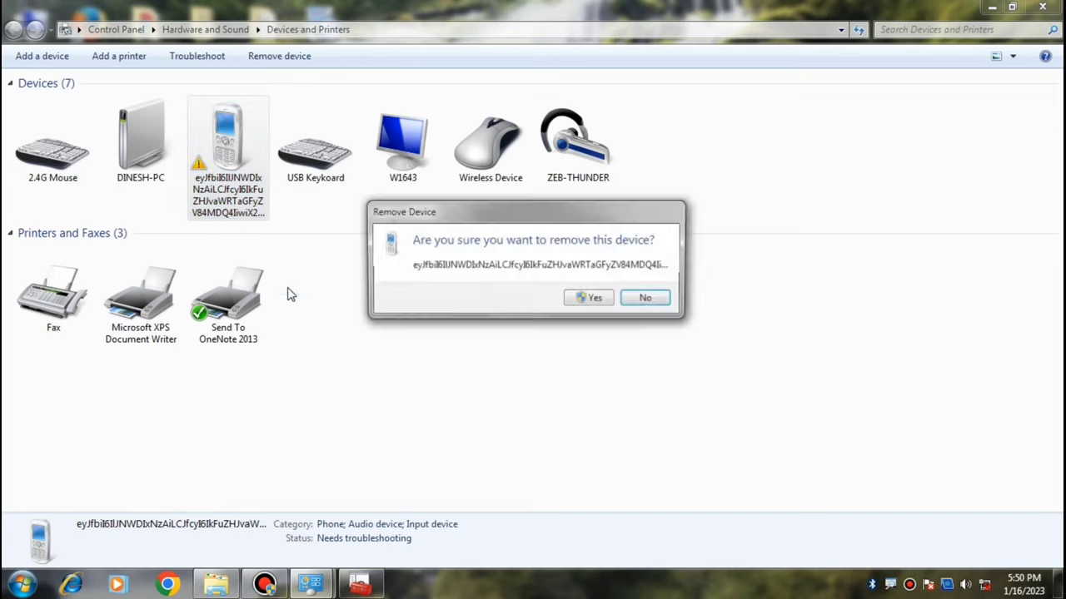
{"action": "left_click", "coordinate": [594, 300]}
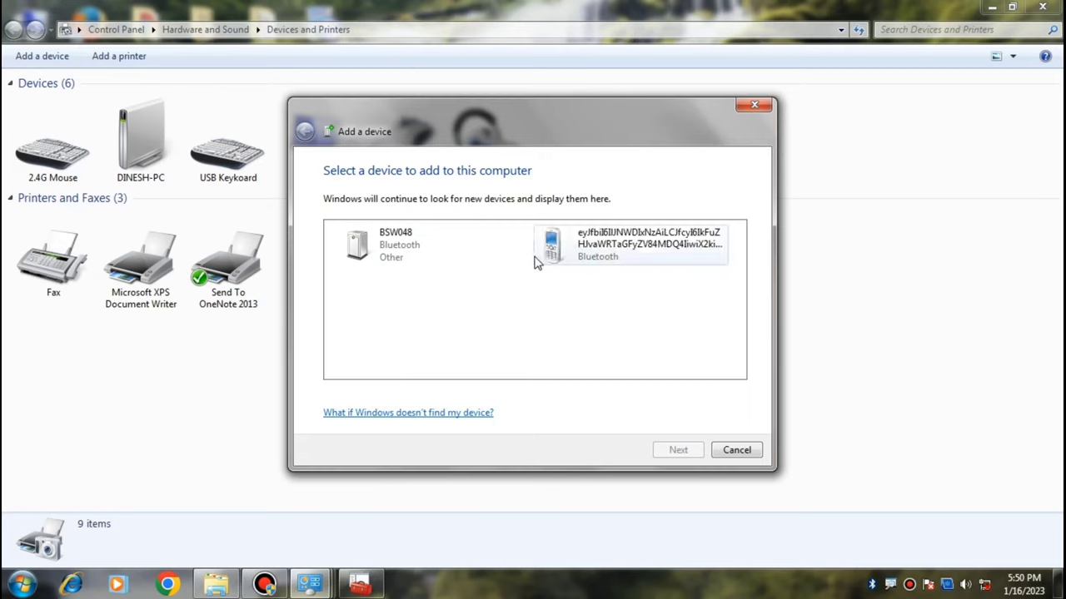
Add the Bluetooth phone to the computer from the found devices, confirming that the pairing code matches
{"action": "left_click", "coordinate": [583, 247]}
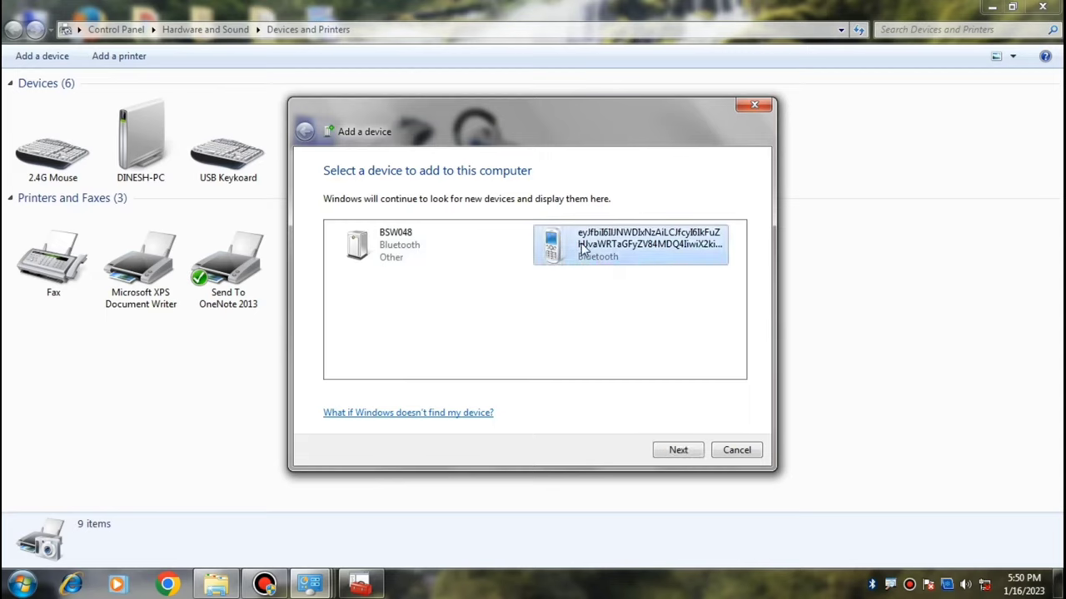
{"action": "left_click", "coordinate": [678, 452]}
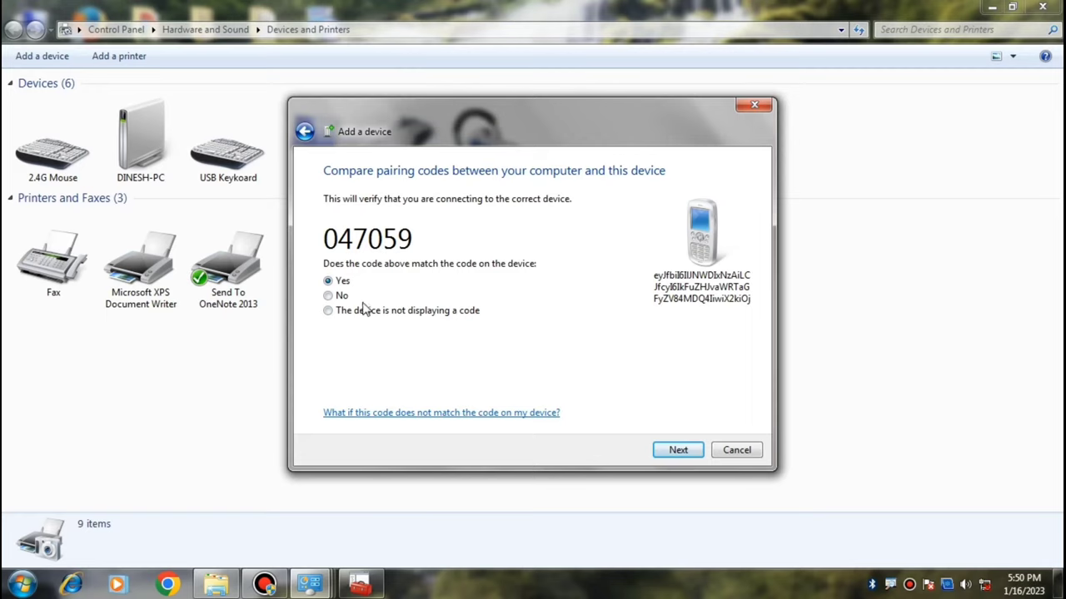
{"action": "left_click", "coordinate": [677, 450]}
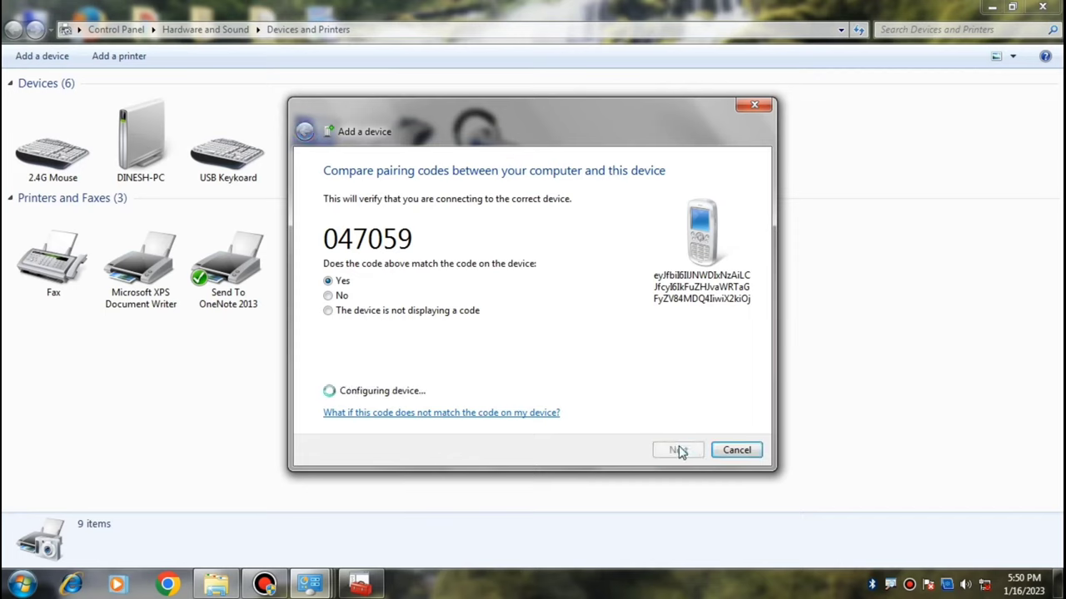